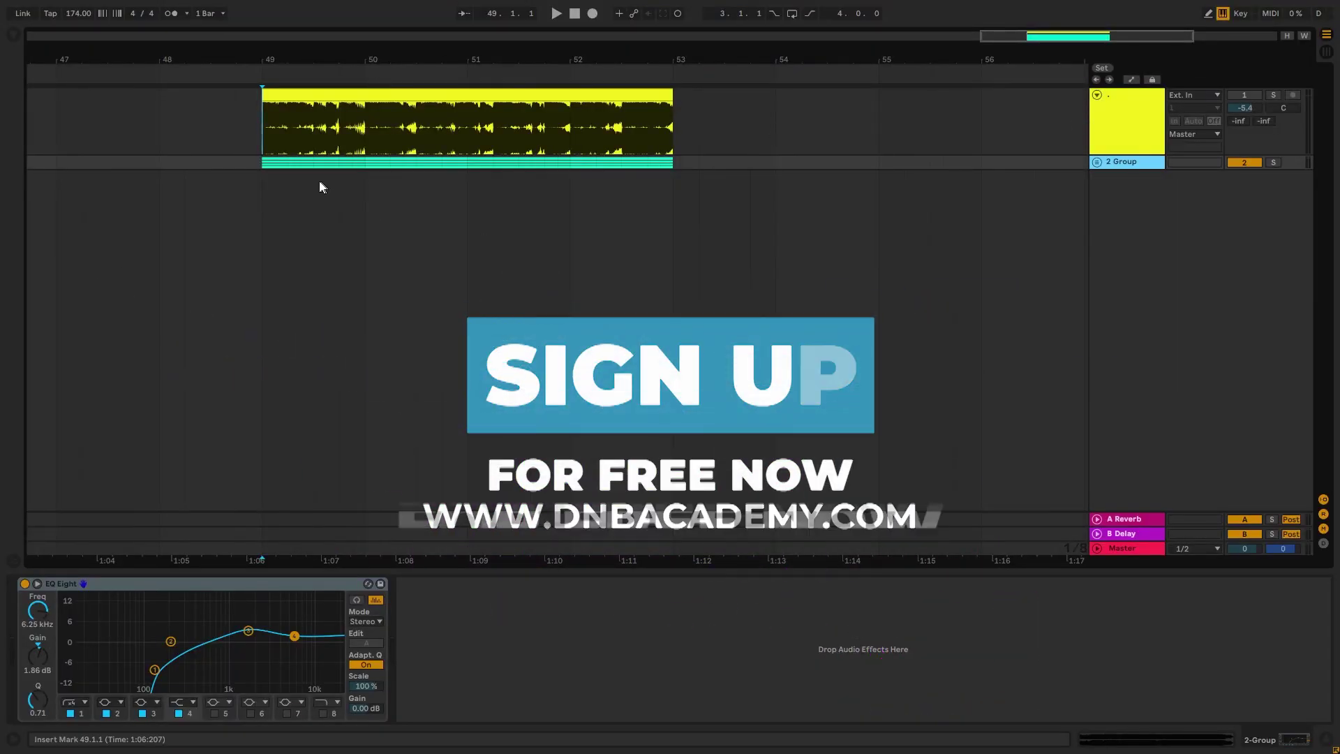
# Select the yellow original reference audio track and solo it
pyautogui.moveTo(383, 66); pyautogui.dragTo(999, 75)
pyautogui.click(1147, 127)
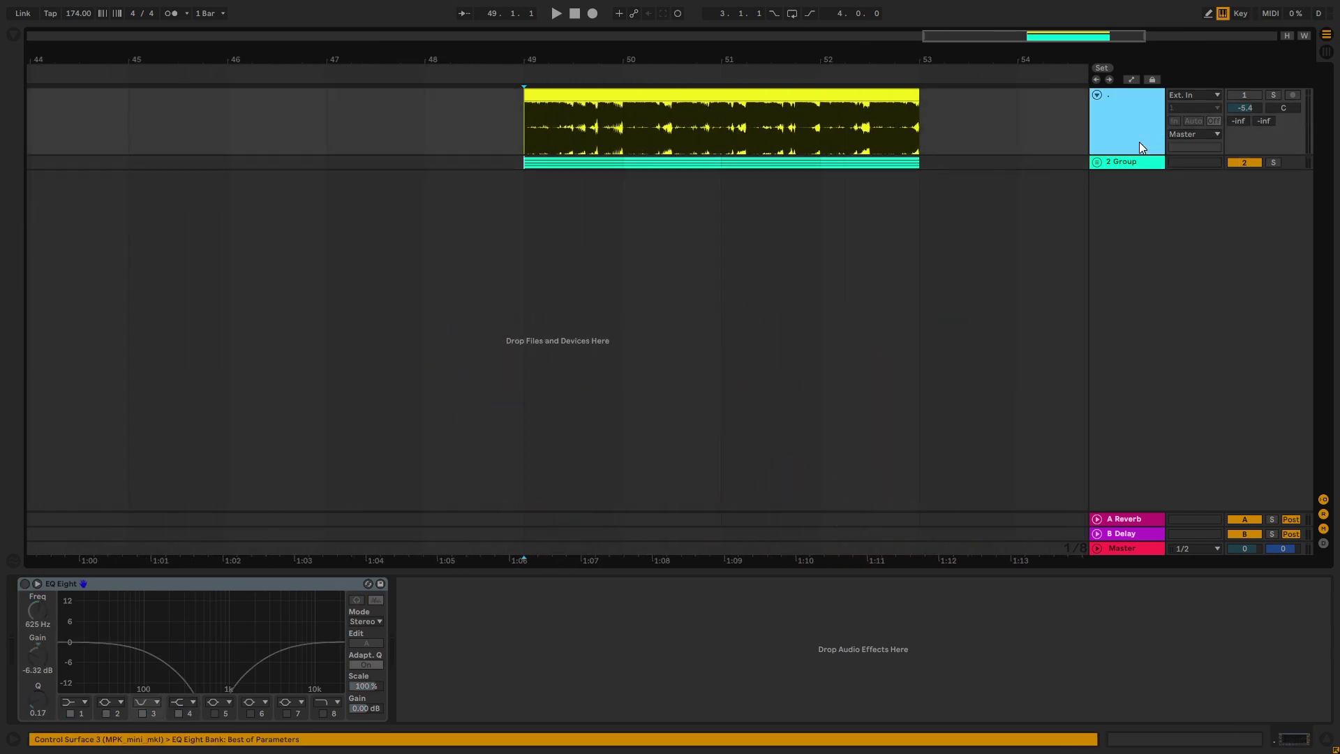
pyautogui.click(1274, 95)
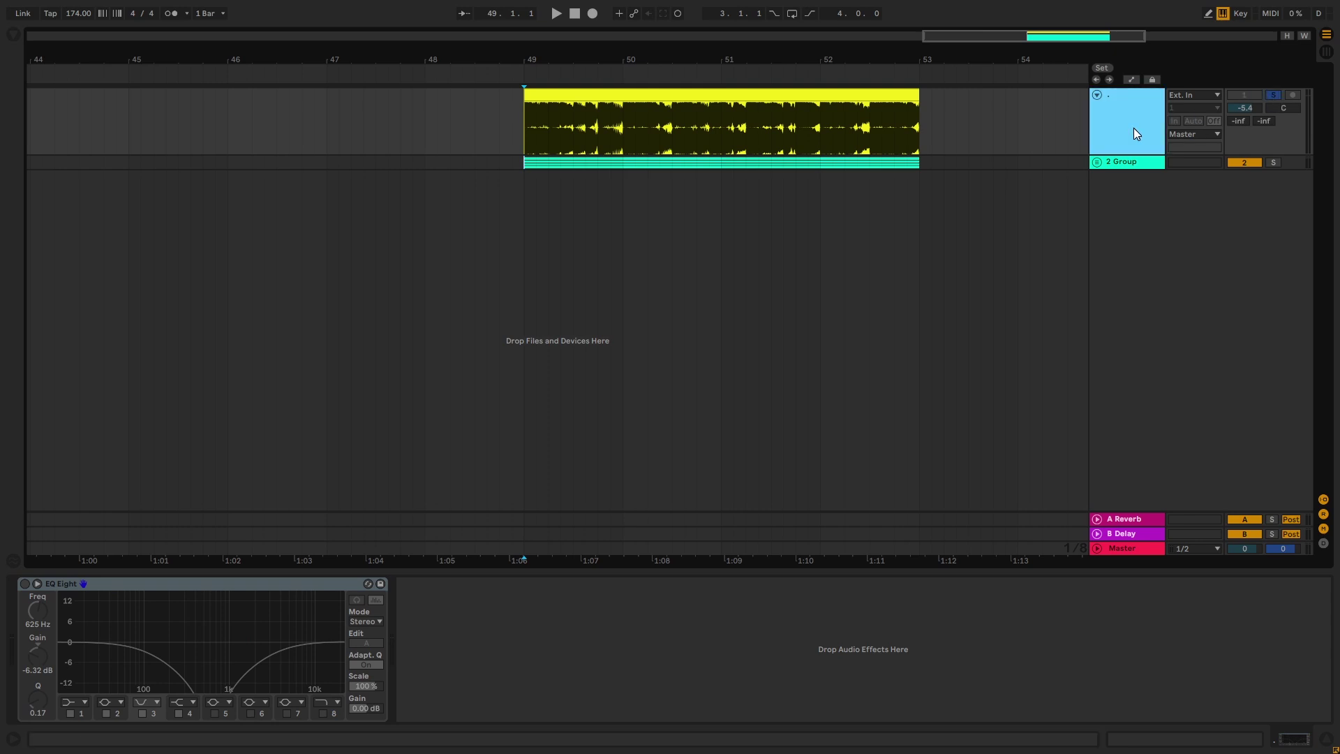
# Play the original lead, then unfold and solo 2 Group and play it from 49.3.1
pyautogui.press('space')
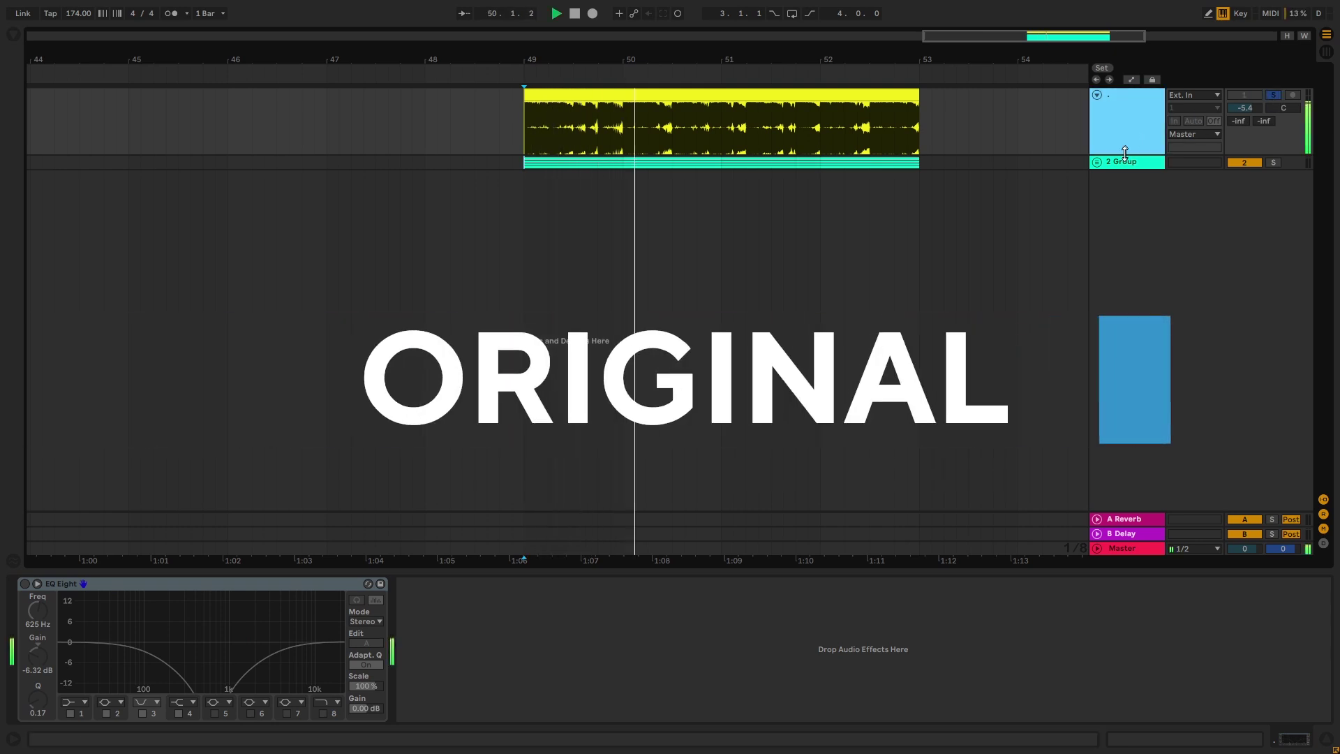
pyautogui.click(1096, 162)
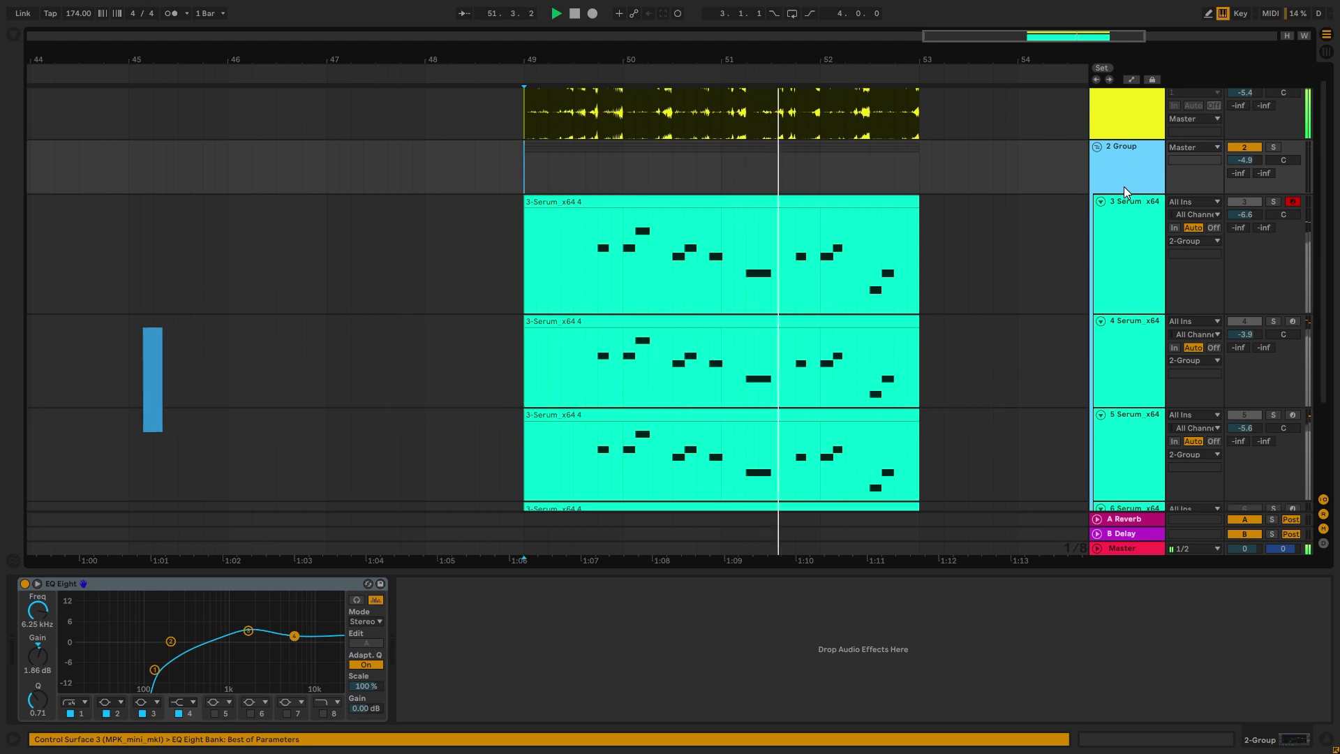
pyautogui.click(1270, 148)
pyautogui.press('space')
pyautogui.click(574, 178)
pyautogui.press('space')
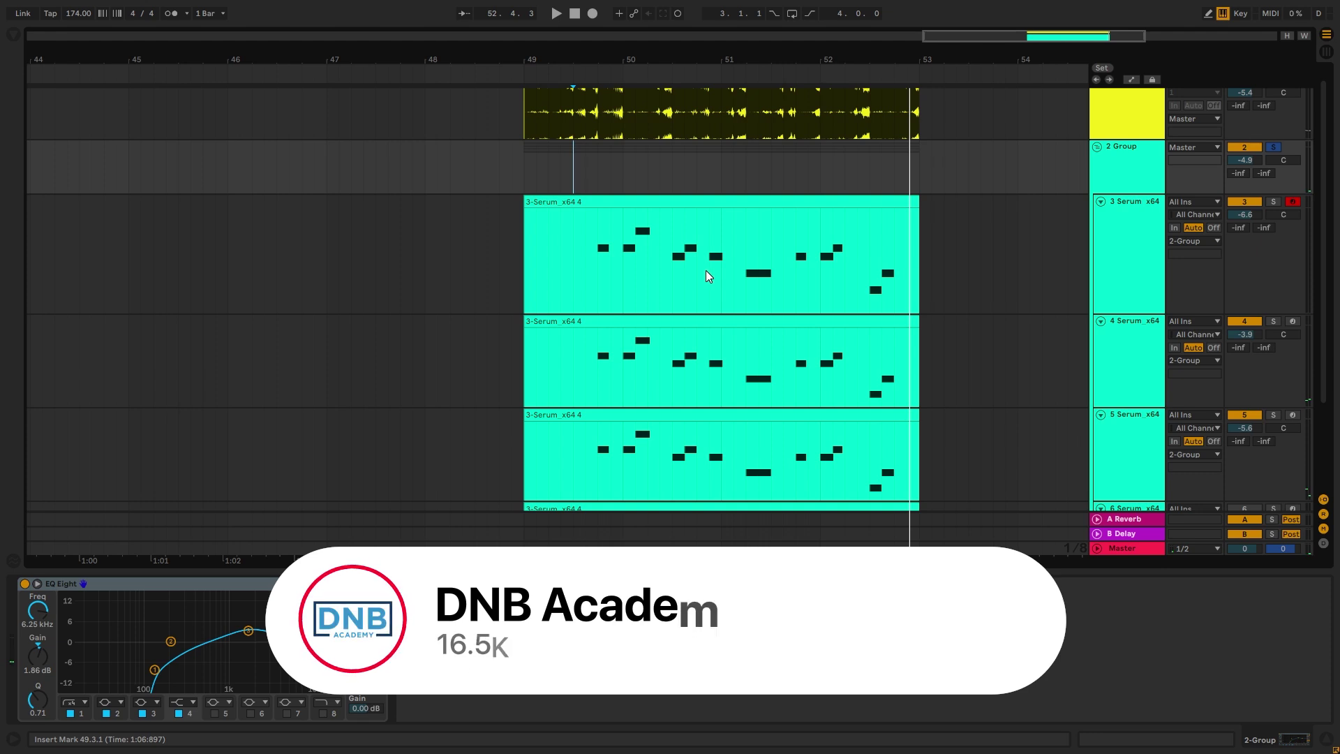
pyautogui.scroll(-1, 705, 271)
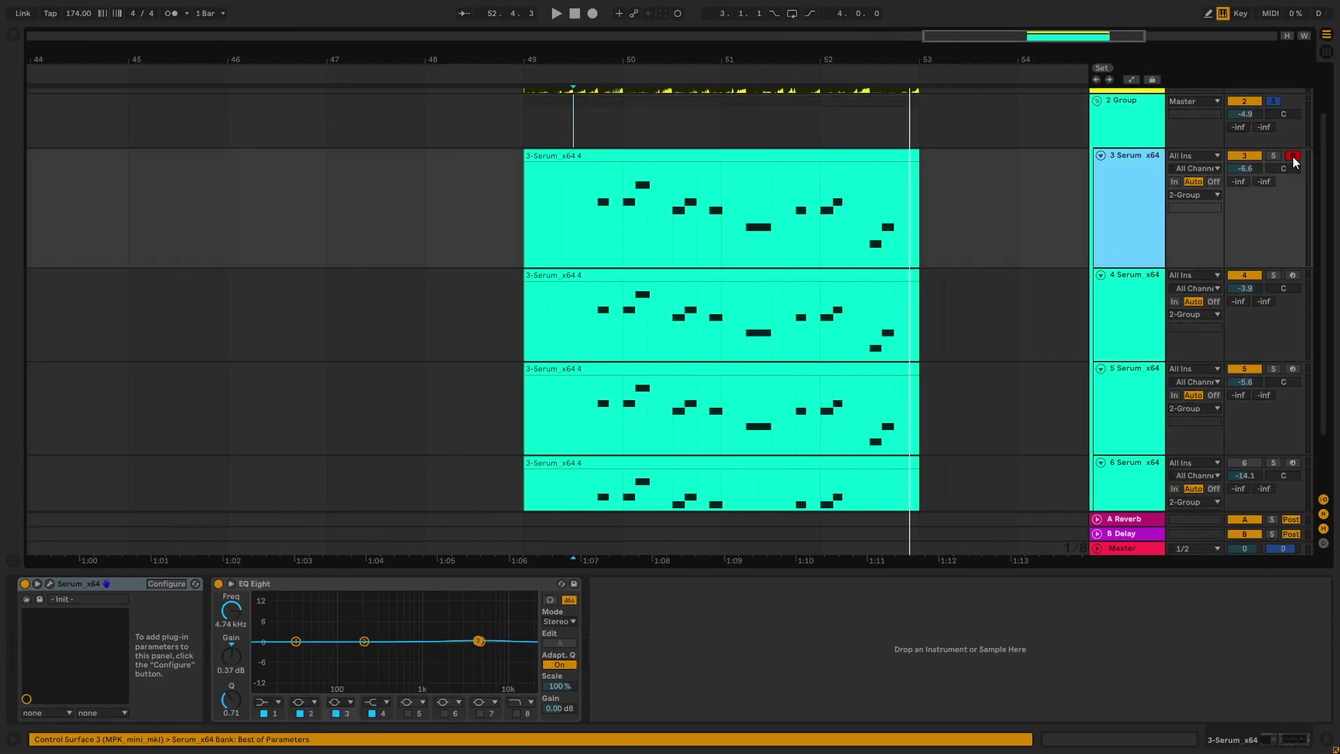
# Audition track 3's Serum layer solo, then track 4's over bars 49.4.1–52.4.1
pyautogui.click(1273, 155)
pyautogui.click(585, 200)
pyautogui.press('space')
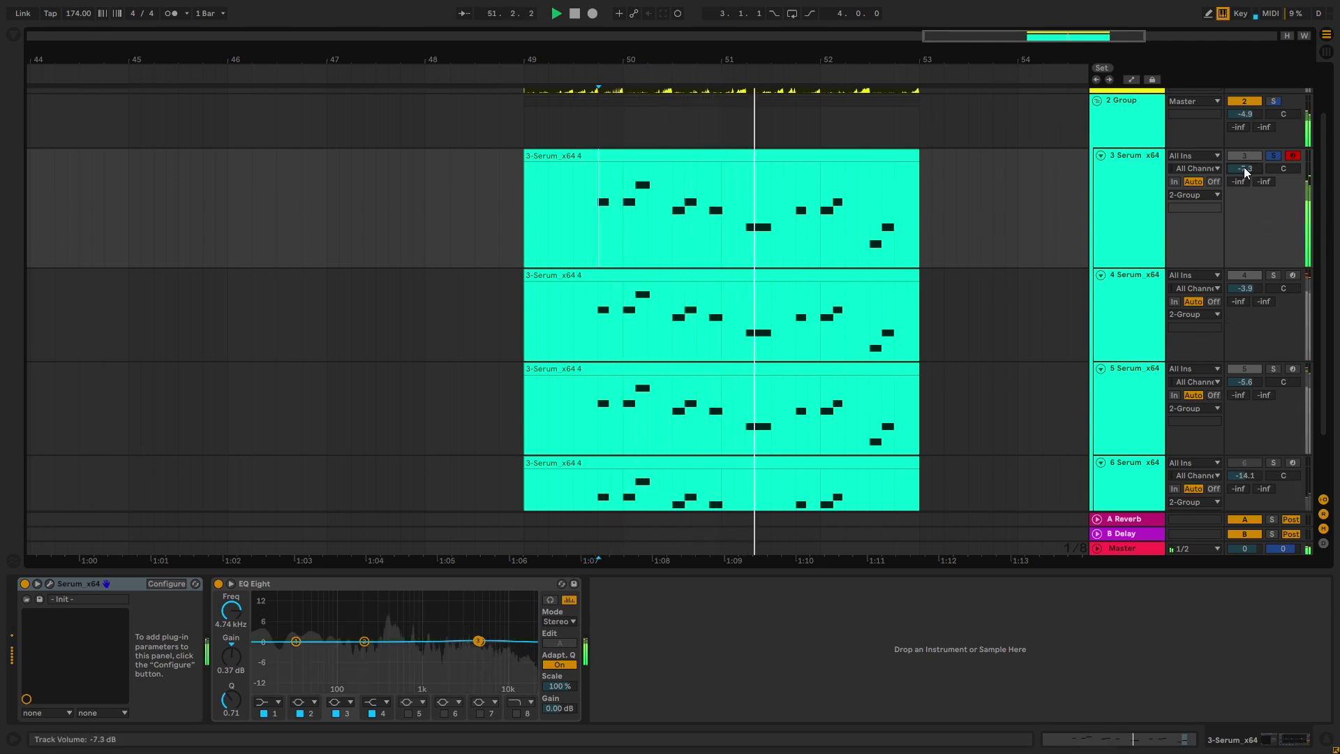
pyautogui.click(1272, 275)
pyautogui.click(596, 308)
pyautogui.moveTo(595, 307); pyautogui.dragTo(894, 311)
pyautogui.press('space')
pyautogui.press('space')
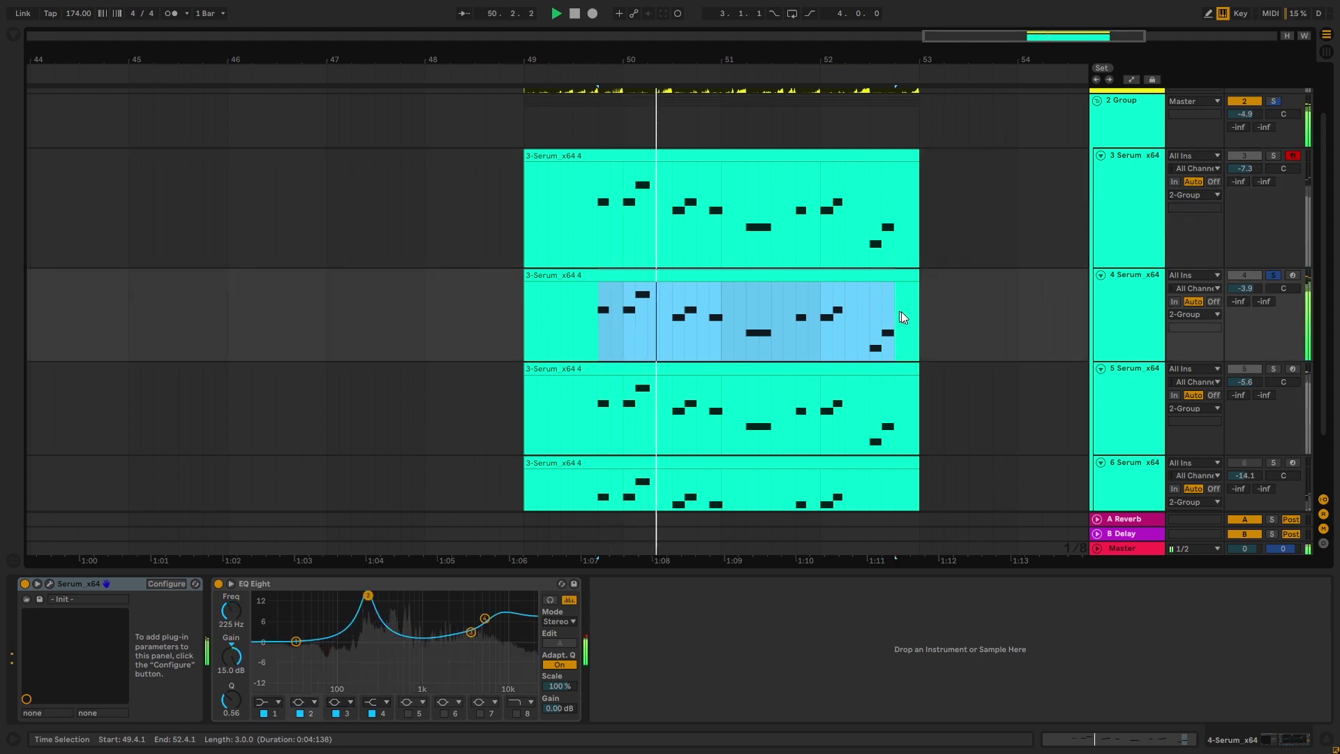
# Solo track 5 and play its Serum layer from the selection start
pyautogui.click(1273, 369)
pyautogui.click(1139, 390)
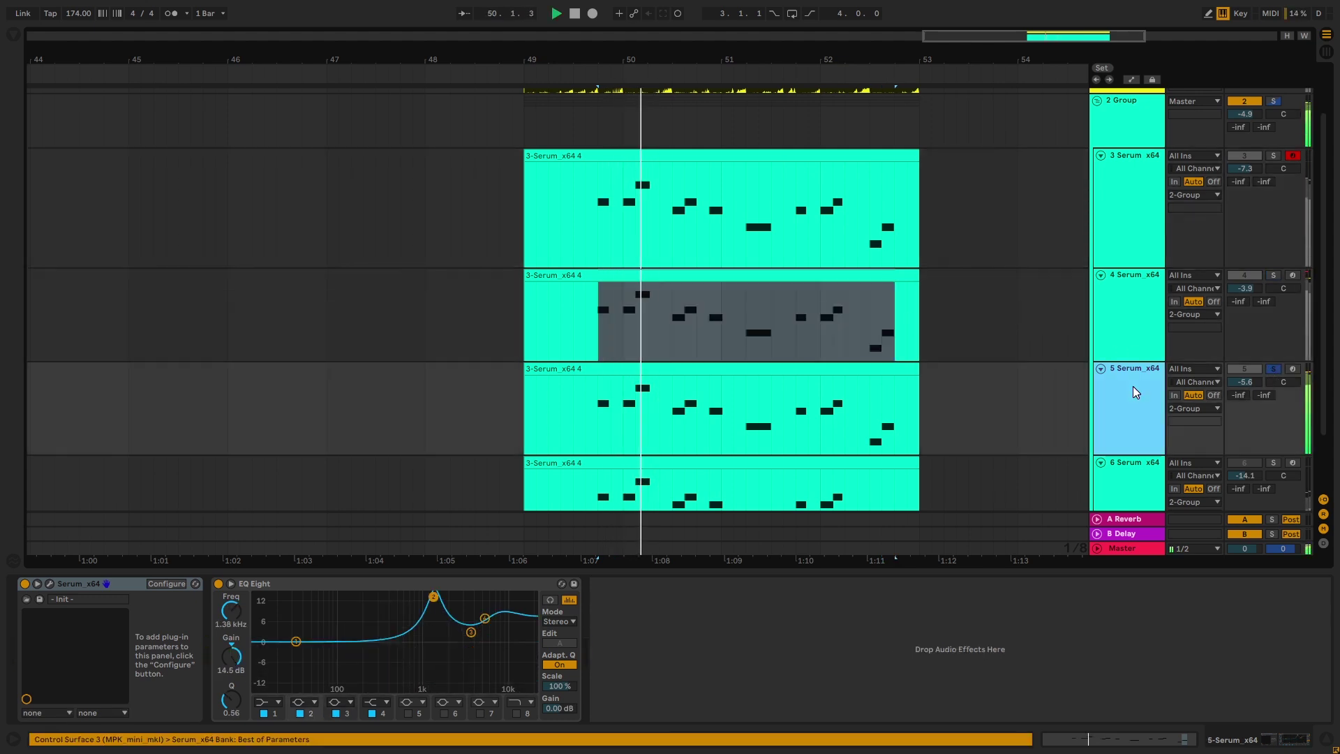
pyautogui.press('space')
pyautogui.press('Up')
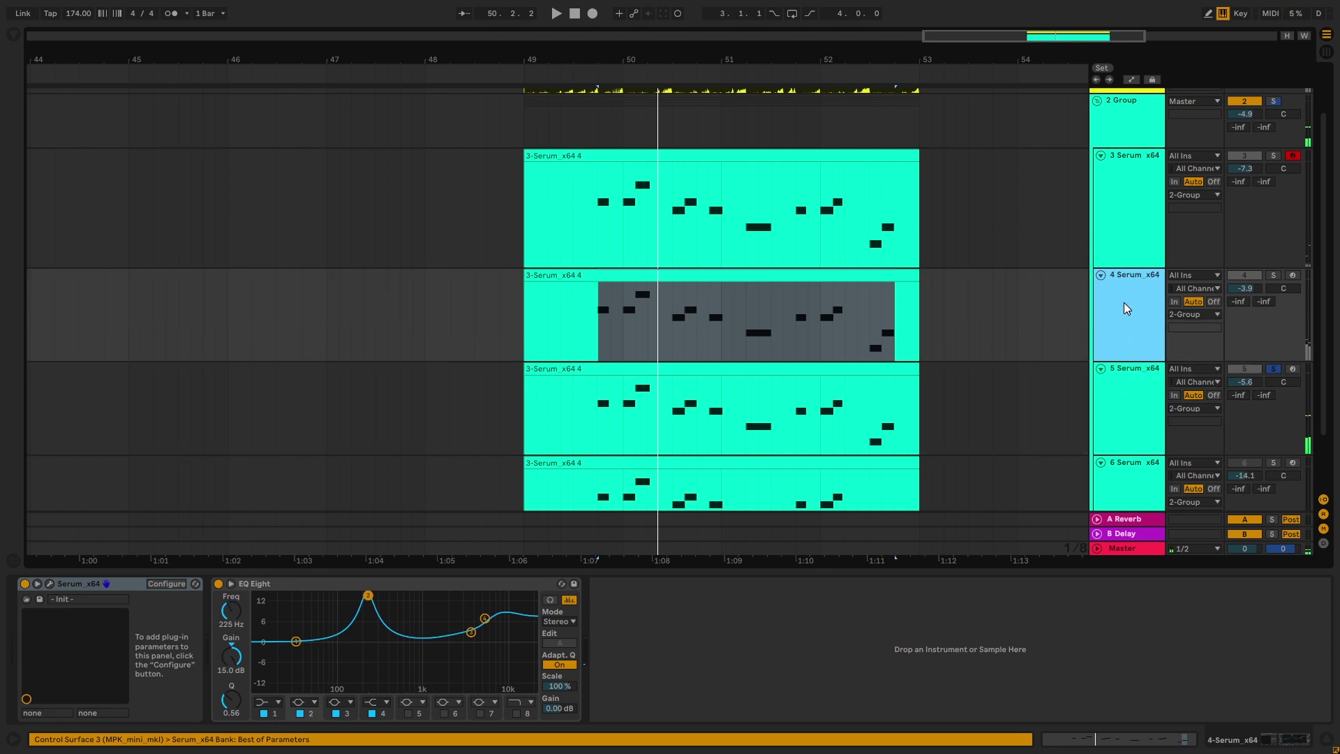
pyautogui.click(1100, 275)
pyautogui.click(1100, 274)
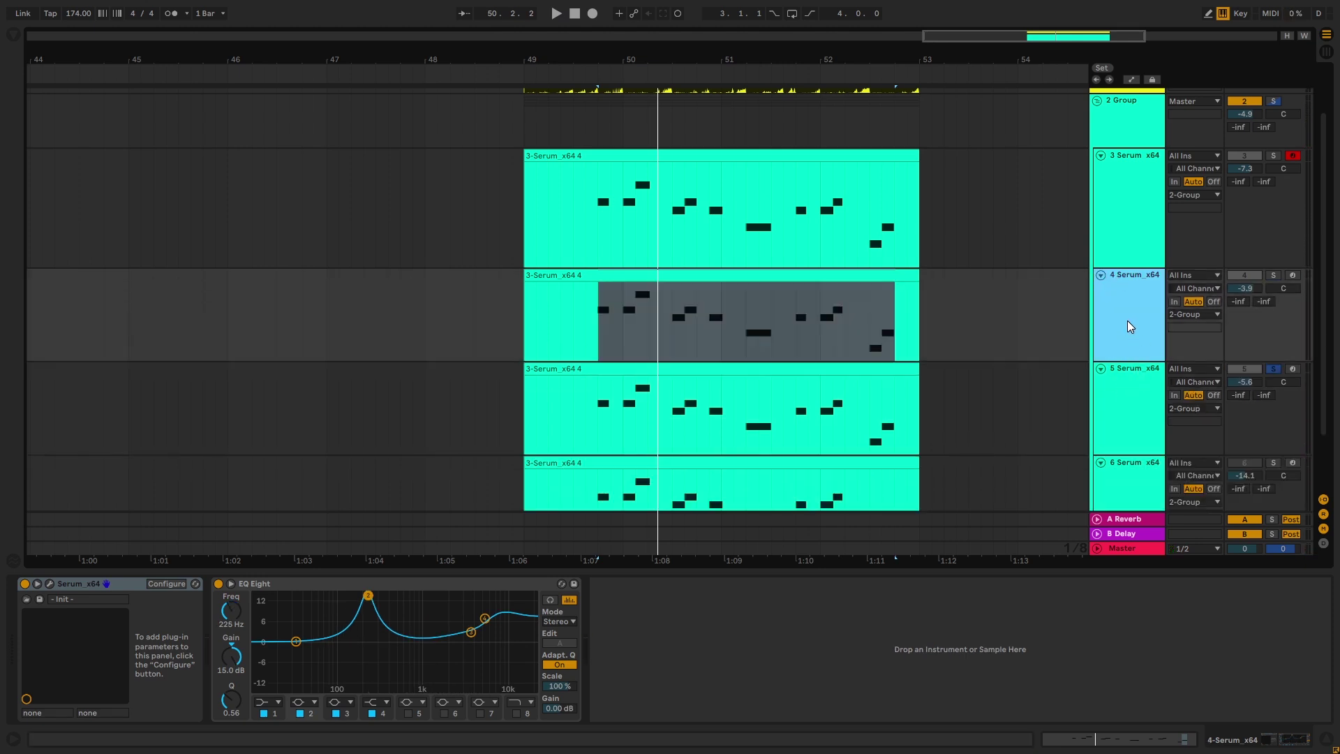
pyautogui.click(1116, 389)
pyautogui.press('space')
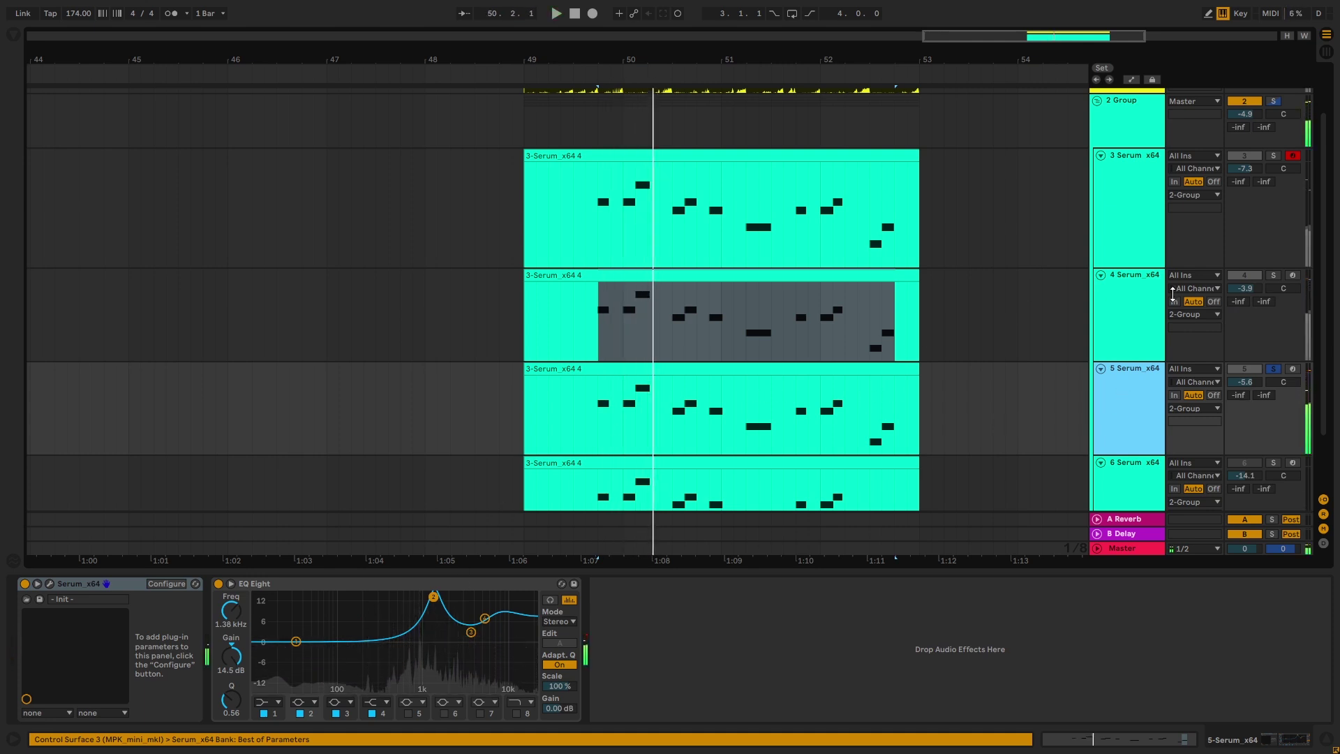
# Select track 3's melody clip and set an insert point at bar 1.4 in its notes
pyautogui.press('Up')
pyautogui.press('Up')
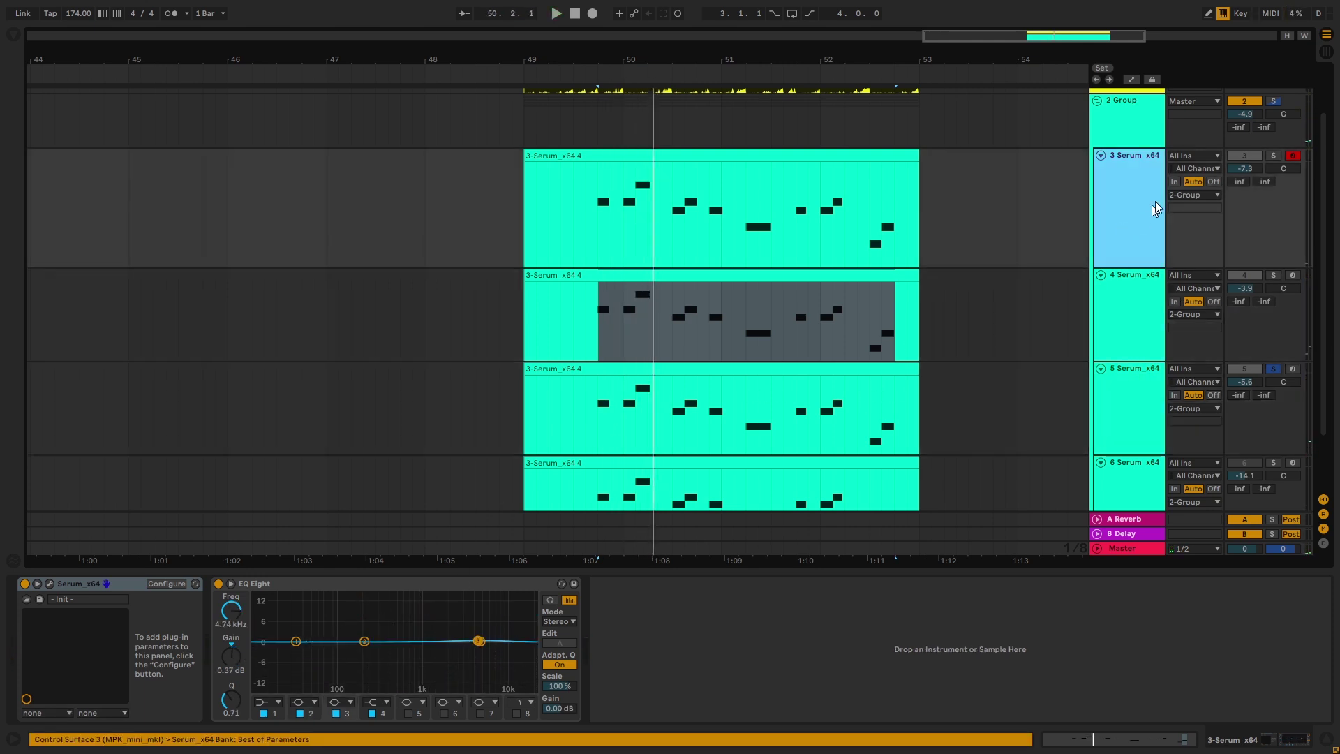
pyautogui.click(1142, 186)
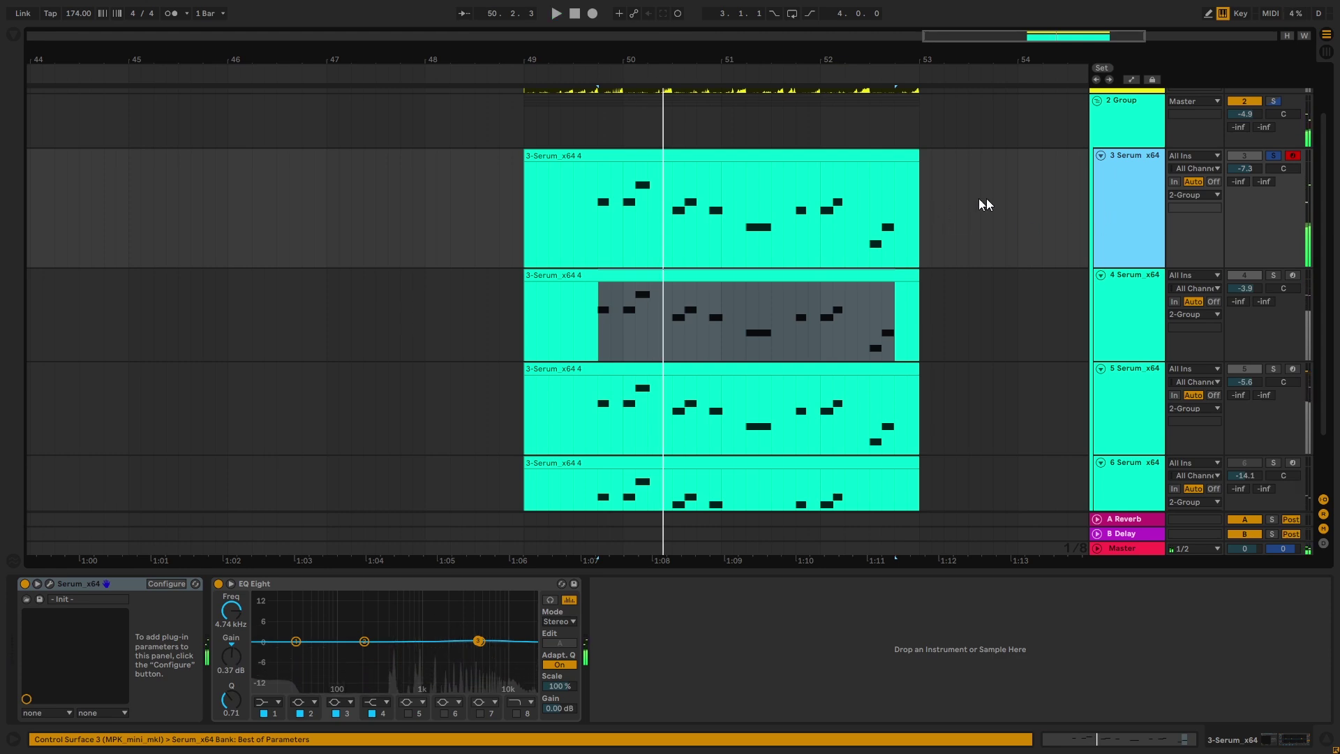
pyautogui.click(803, 157)
pyautogui.press('space')
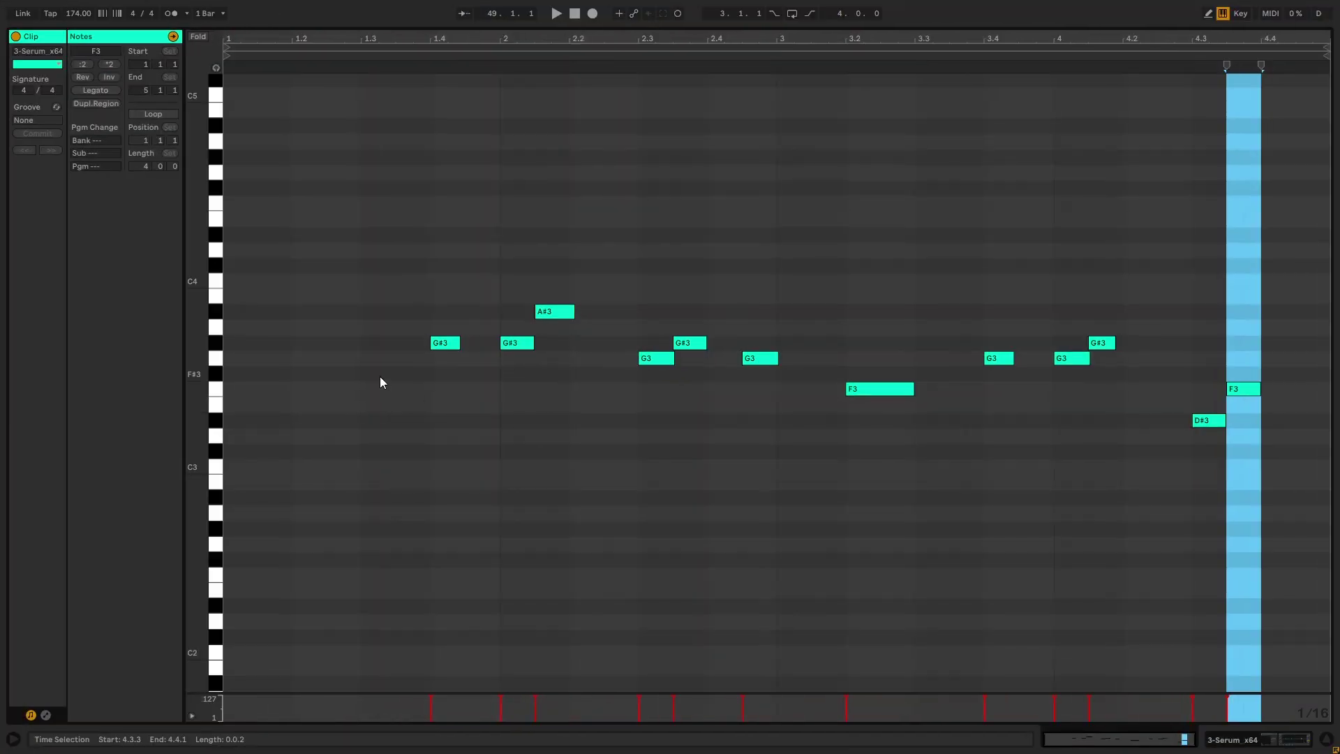
pyautogui.click(426, 398)
# Load the ICanHasKick wavetable into OSC A with 10 unison voices
pyautogui.scroll(2, 240, 373)
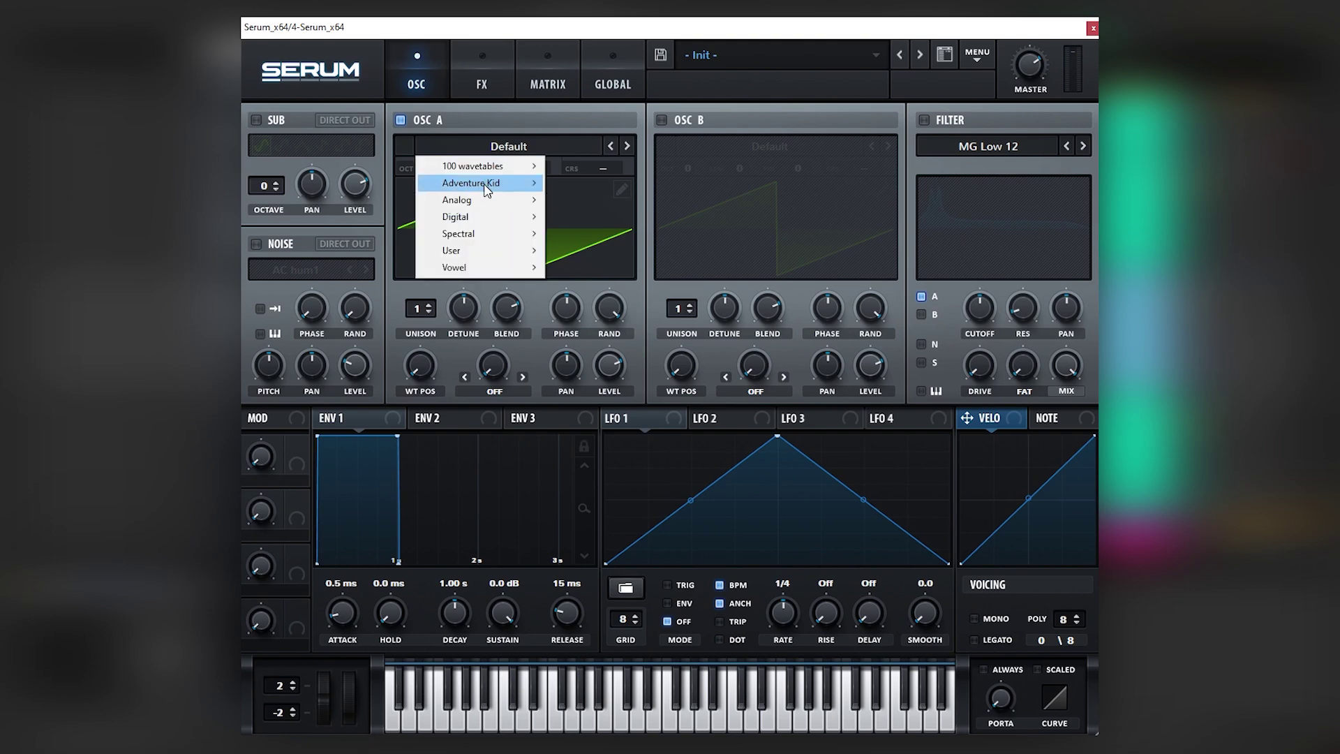
pyautogui.moveTo(484, 213)
pyautogui.click(684, 223)
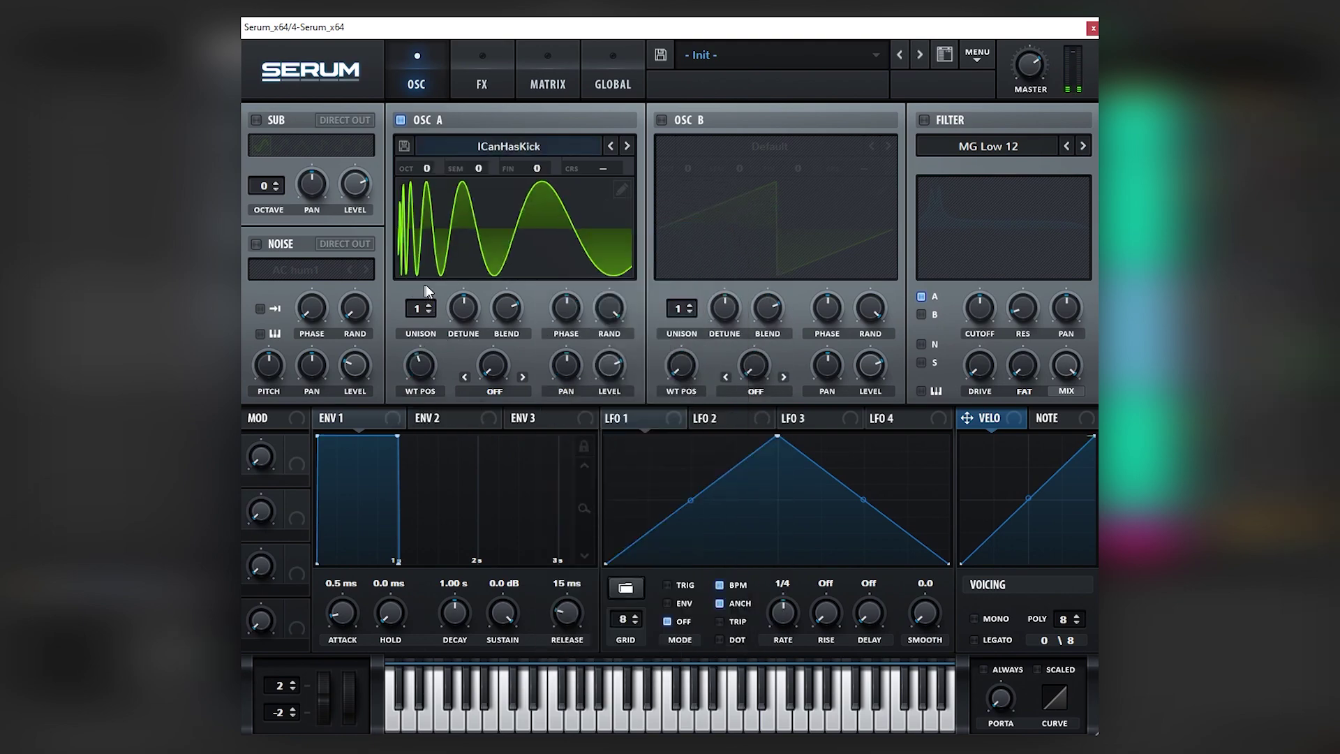
pyautogui.moveTo(420, 309); pyautogui.dragTo(445, 190)
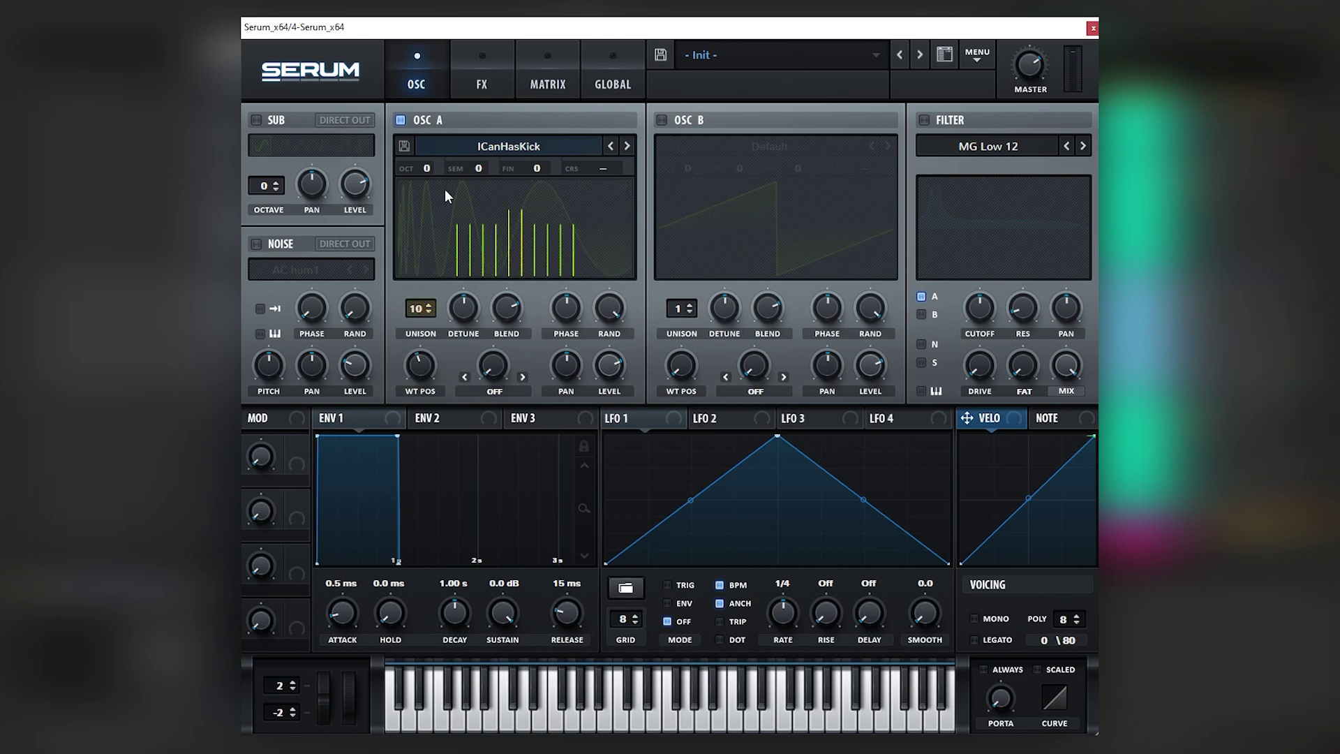
# Enable the sub oscillator at 100% level and set mono voicing with a portamento time
pyautogui.click(283, 123)
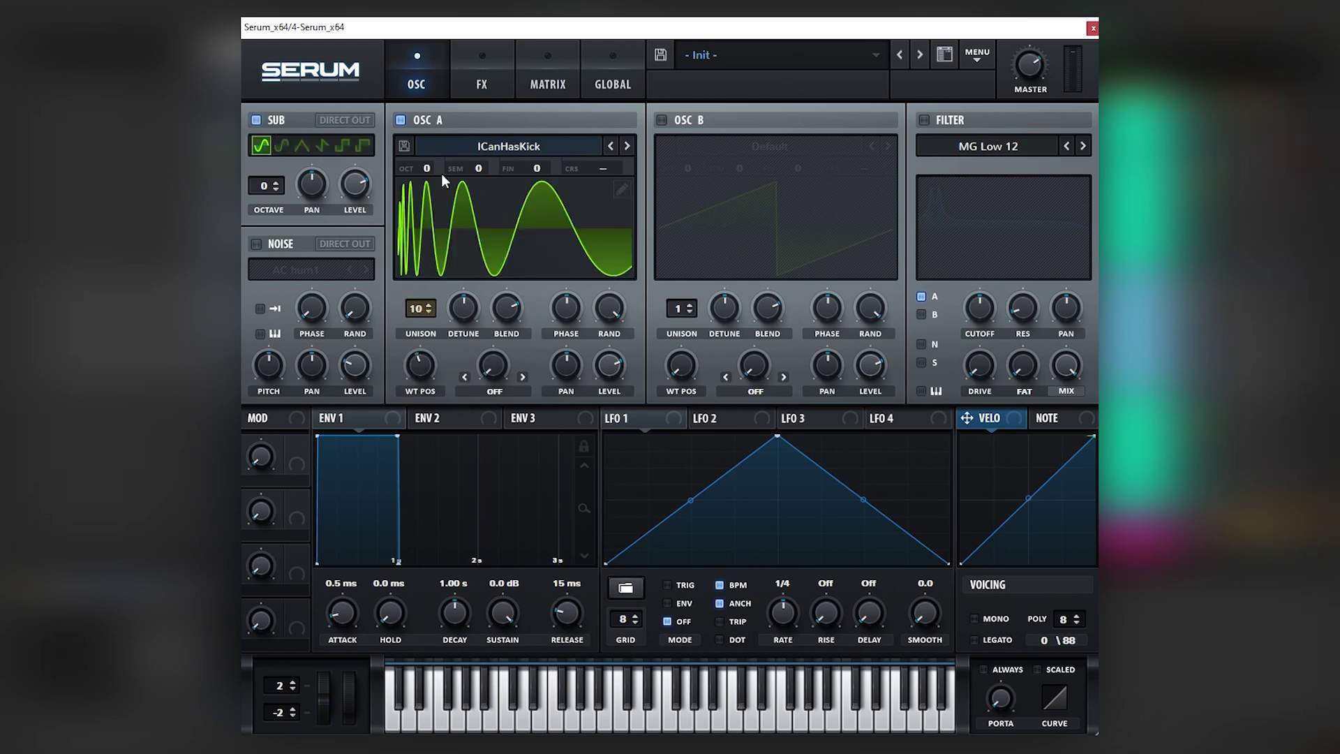
pyautogui.moveTo(375, 185); pyautogui.dragTo(379, 136)
pyautogui.click(975, 618)
pyautogui.doubleClick(1005, 694)
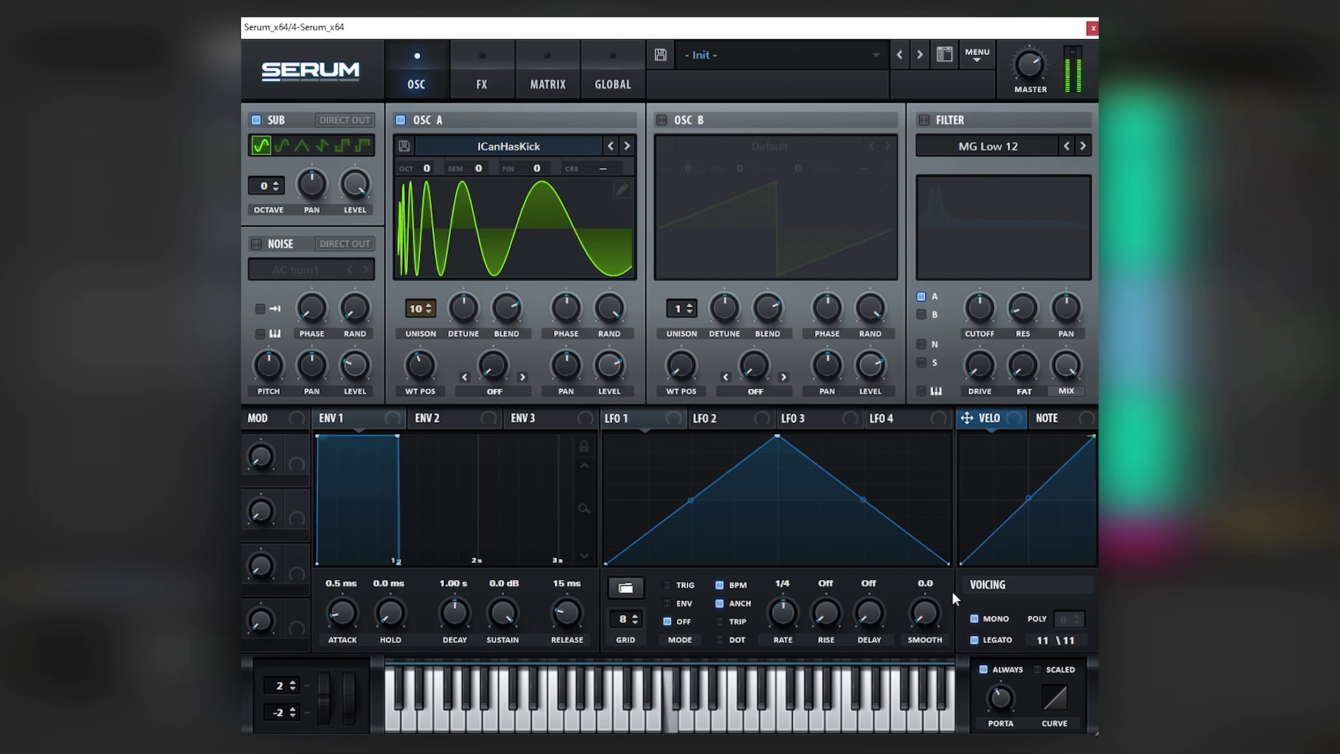
# Turn on OSC B and the filter, set it to Bandreject and boost its resonant peak
pyautogui.click(660, 120)
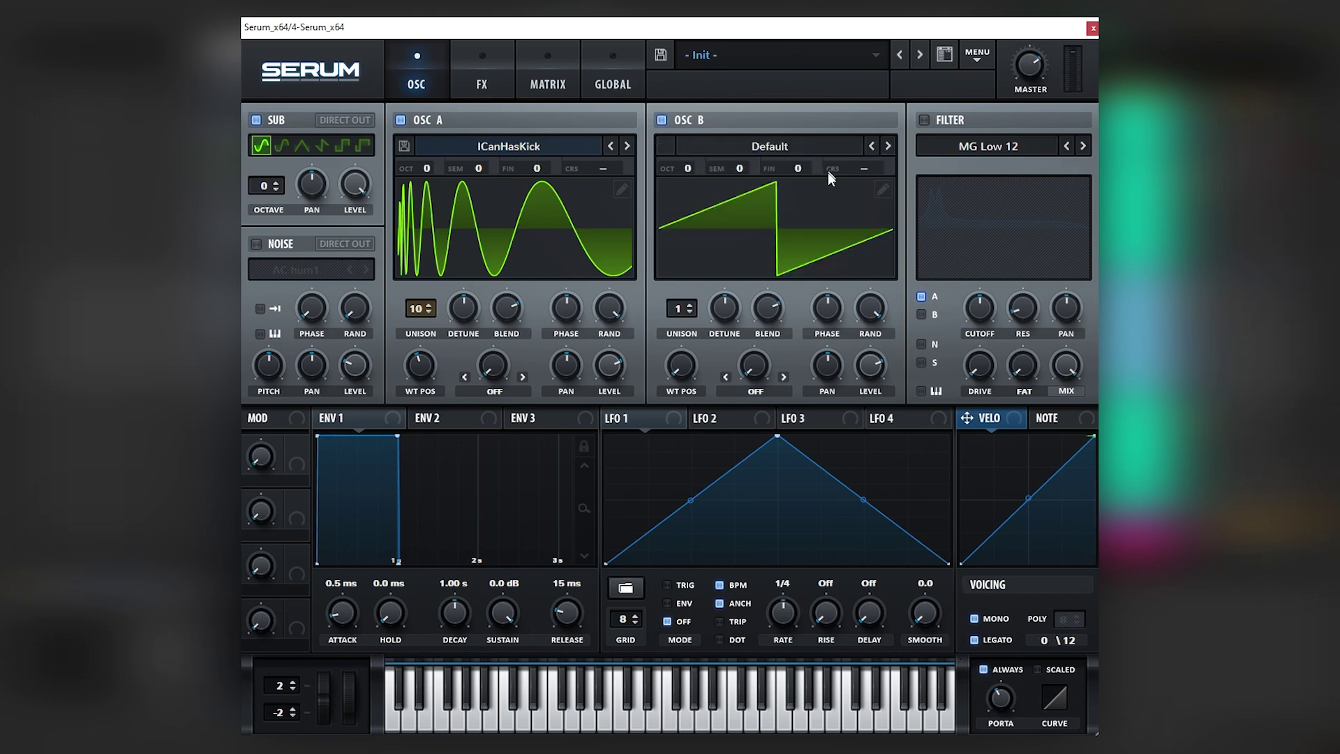
pyautogui.click(924, 120)
pyautogui.click(984, 146)
pyautogui.moveTo(959, 216)
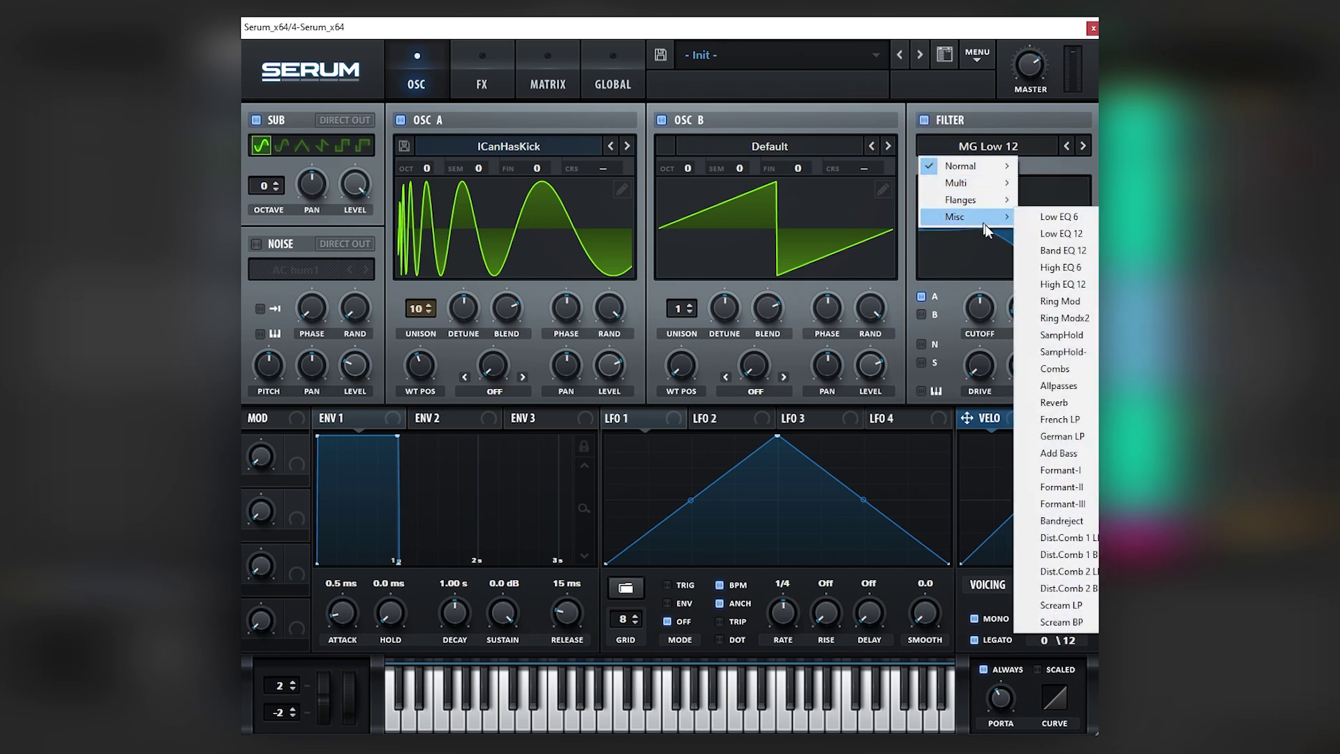
pyautogui.click(1059, 520)
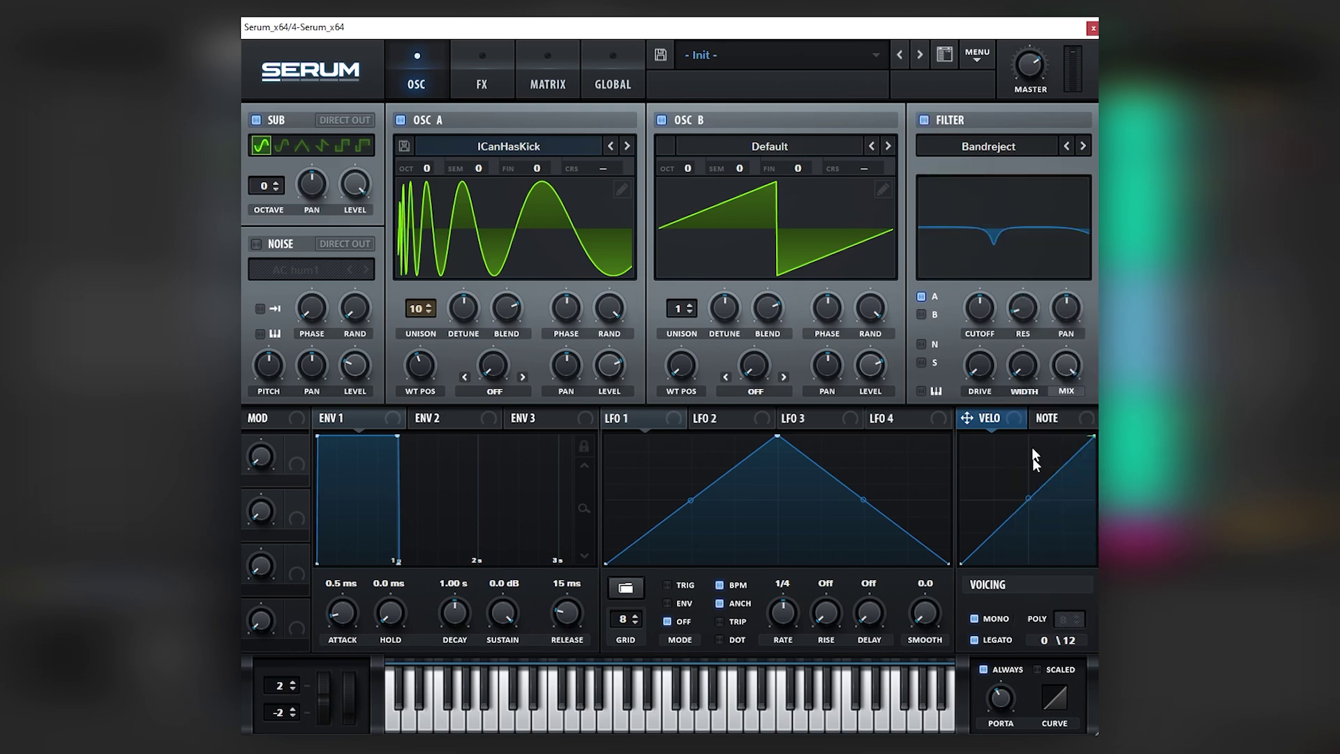
pyautogui.moveTo(996, 244); pyautogui.dragTo(1006, 228)
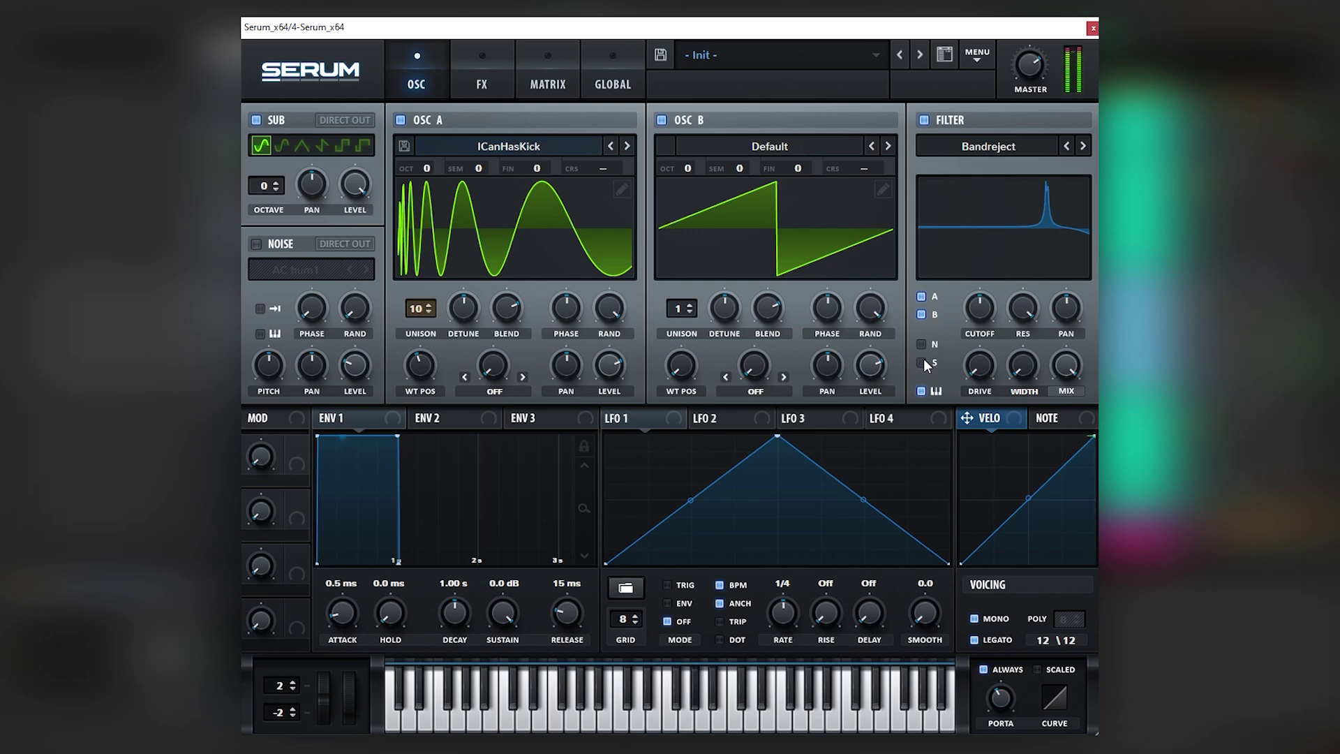
# Raise the resonance slightly, narrow the width and lower cutoff to 298 Hz
pyautogui.moveTo(975, 321)
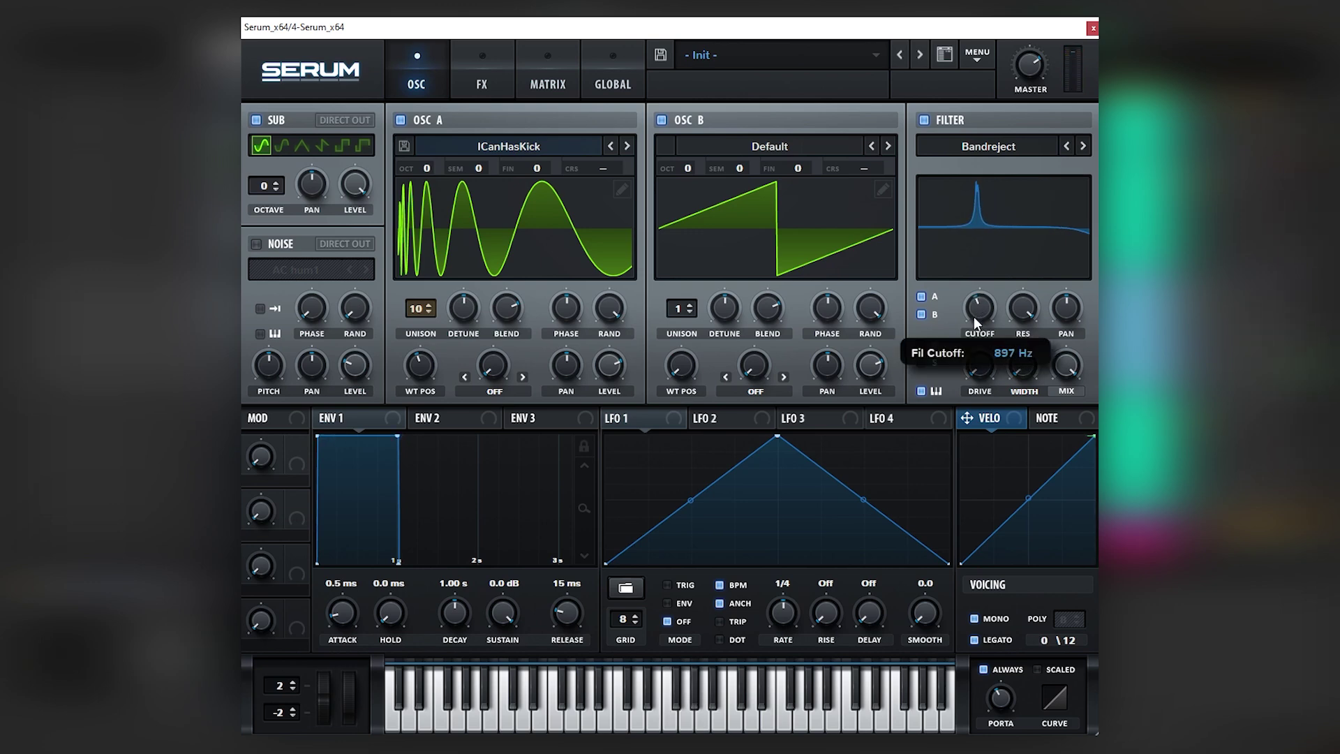
pyautogui.moveTo(1020, 328)
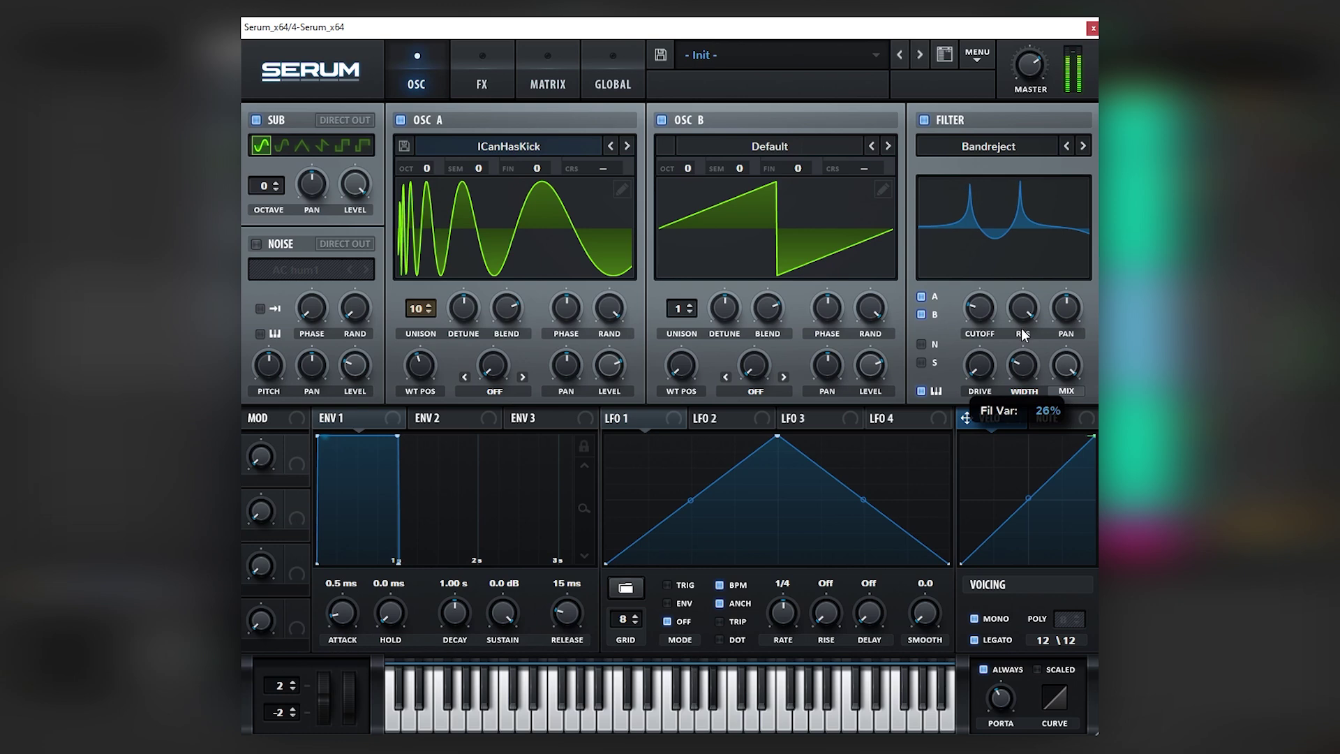
pyautogui.moveTo(1020, 332); pyautogui.dragTo(1022, 324)
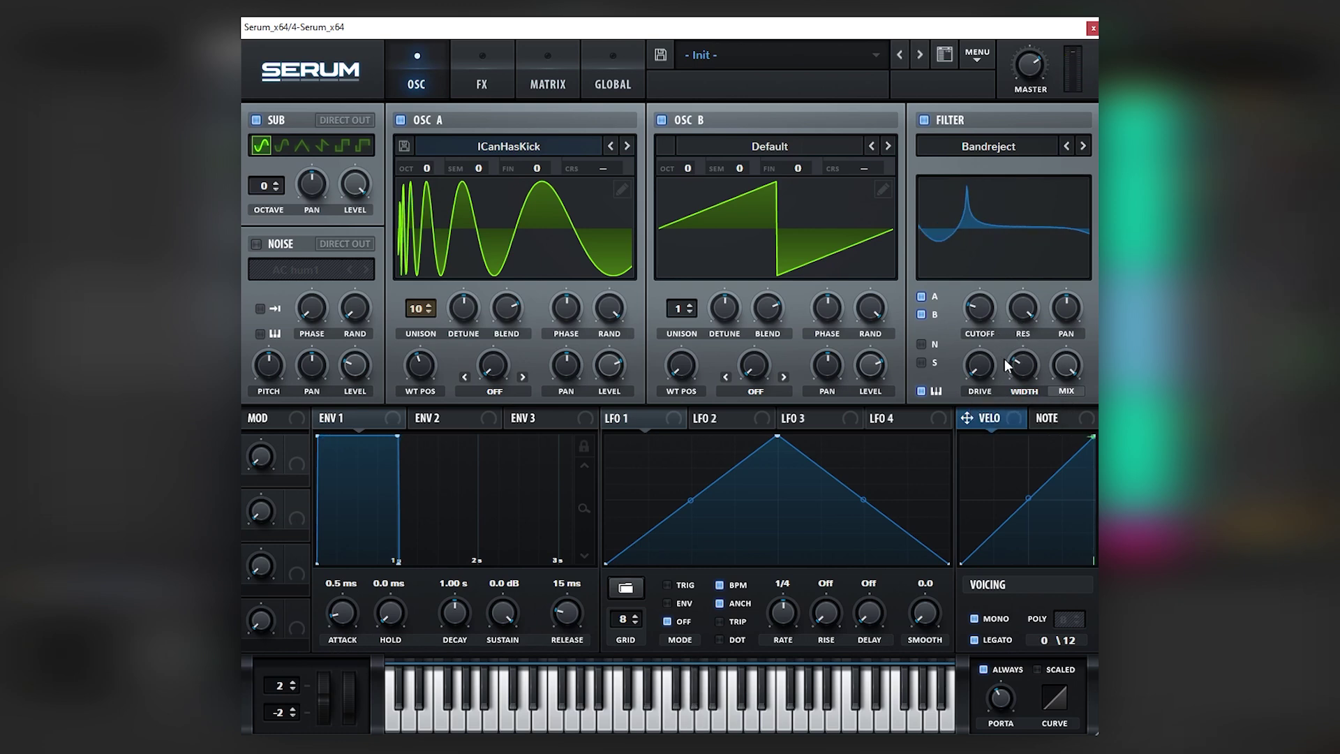
pyautogui.moveTo(1011, 368); pyautogui.dragTo(1015, 400)
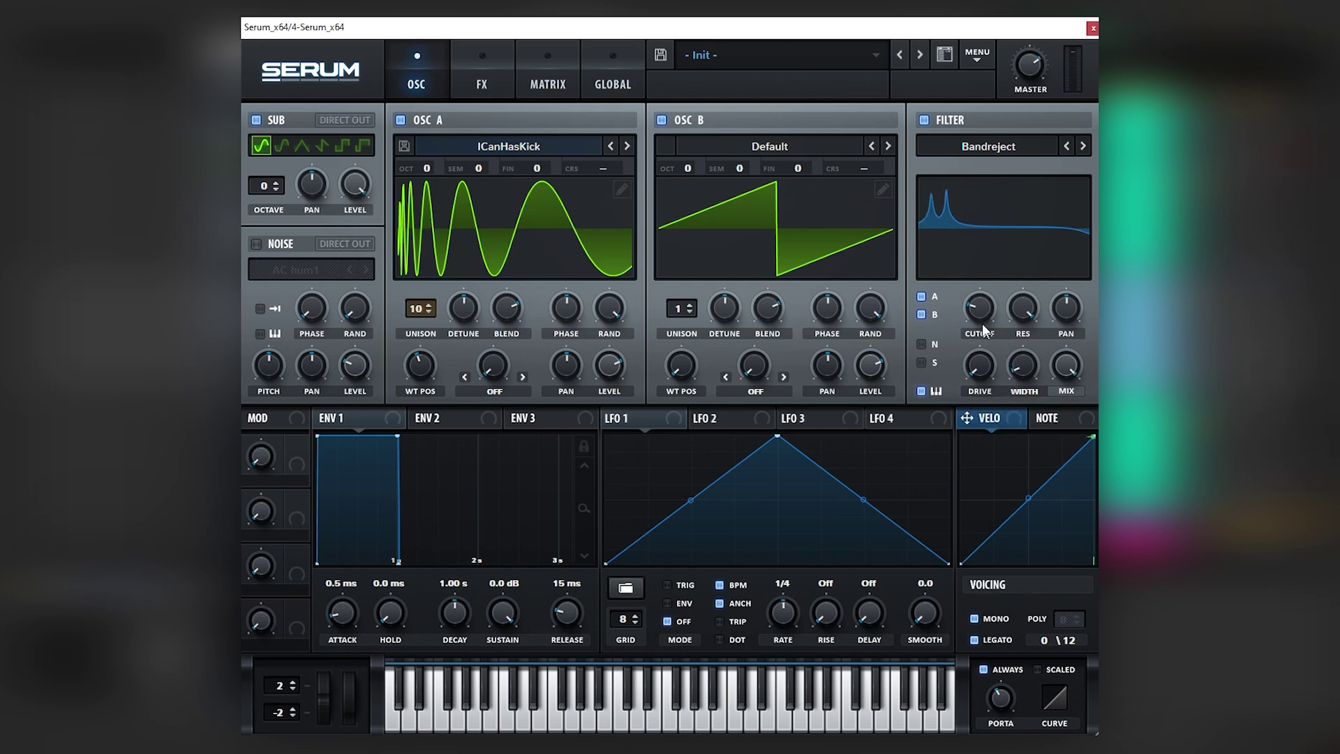
pyautogui.moveTo(982, 320)
pyautogui.mouseDown()
pyautogui.moveTo(987, 287)
pyautogui.moveTo(981, 310)
pyautogui.mouseUp()
# Enable distortion at 79% drive, chorus, and a multiband compressor in the FX rack
pyautogui.click(481, 82)
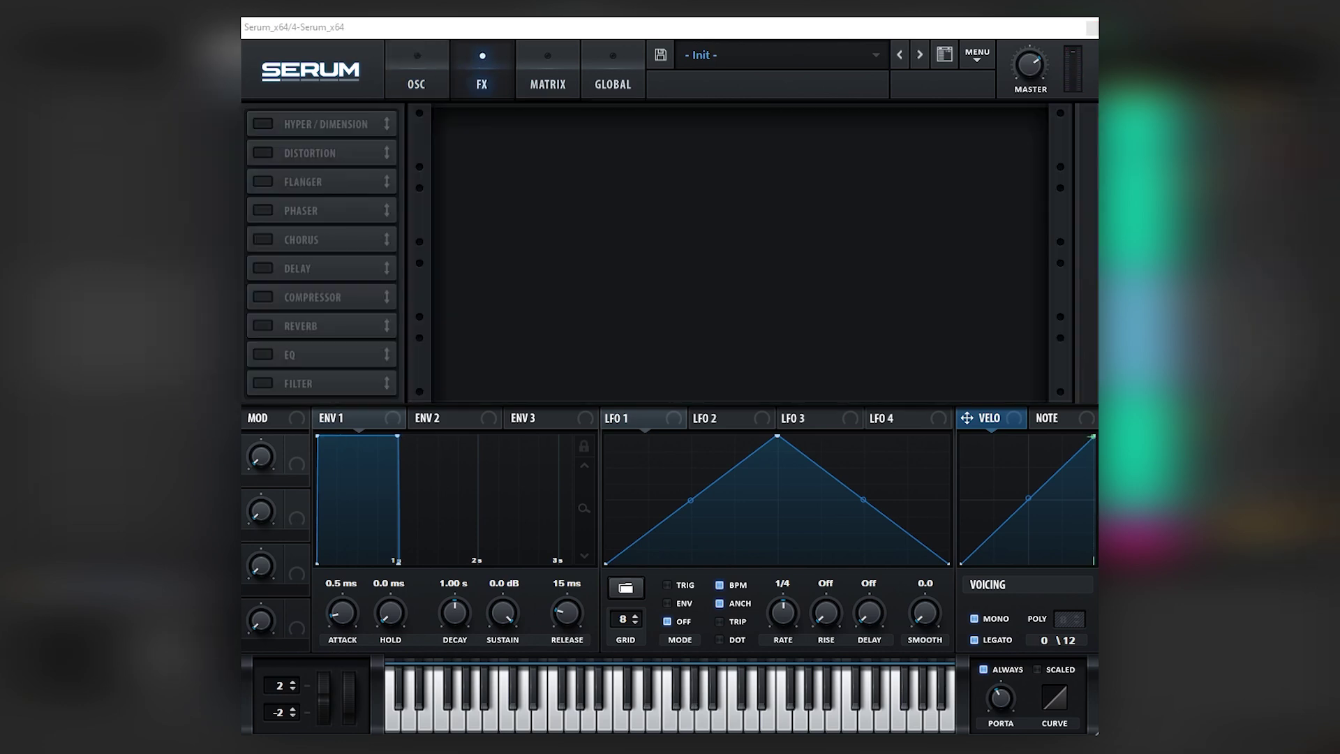
pyautogui.click(263, 153)
pyautogui.moveTo(873, 129); pyautogui.dragTo(873, 104)
pyautogui.click(263, 239)
pyautogui.click(263, 296)
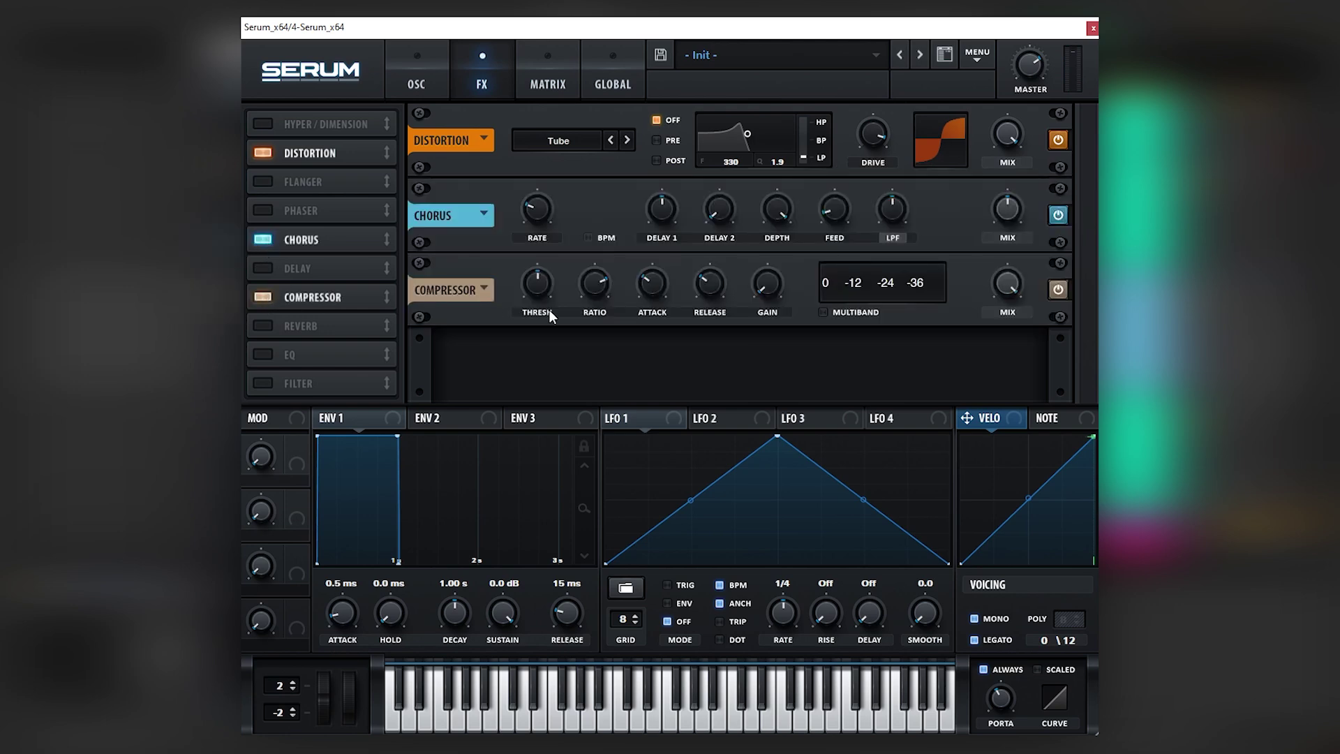
pyautogui.click(824, 312)
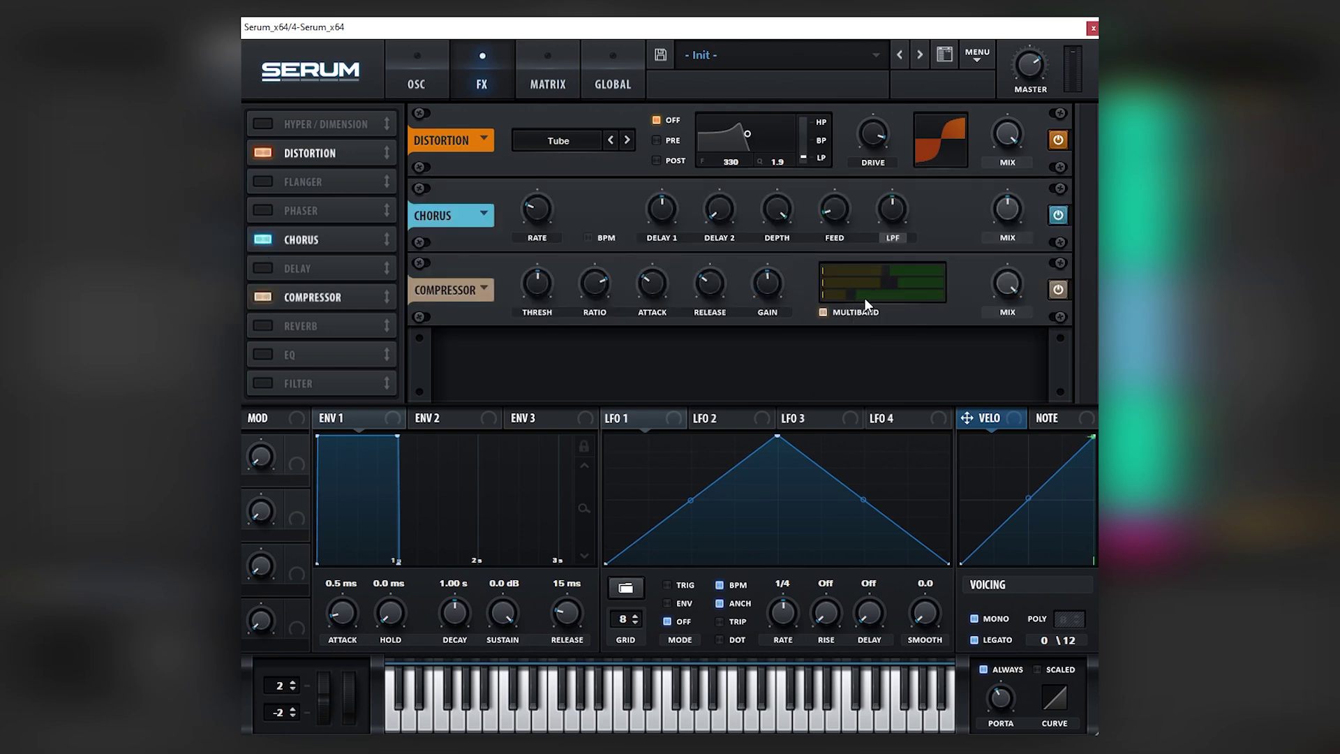
pyautogui.moveTo(767, 293)
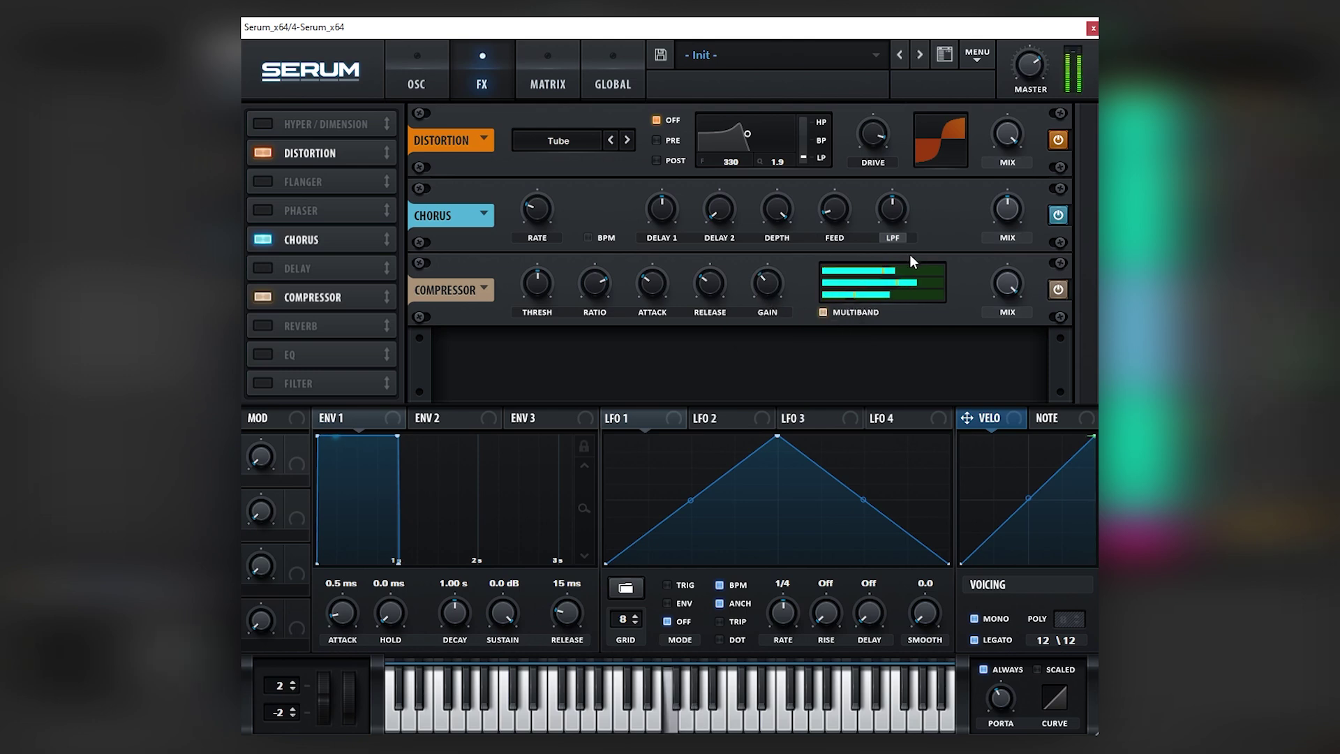
pyautogui.moveTo(873, 148); pyautogui.dragTo(873, 138)
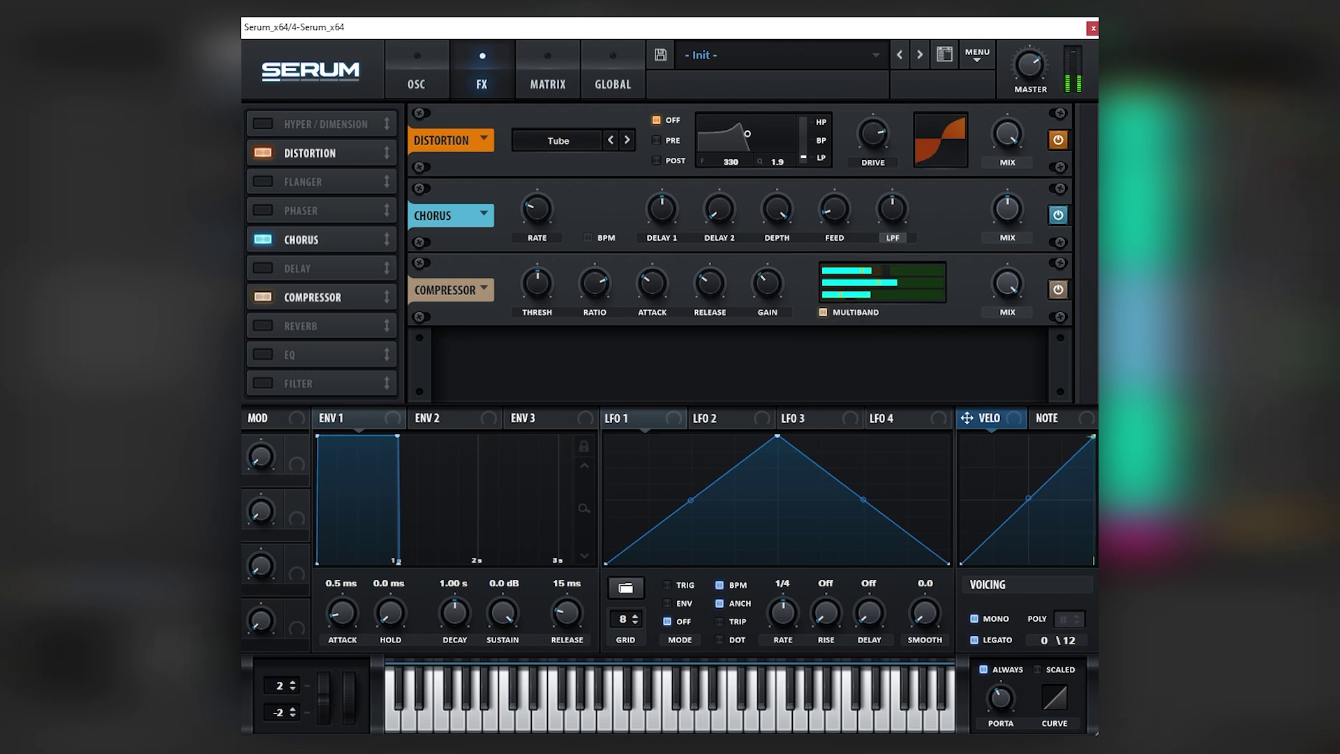
pyautogui.click(418, 67)
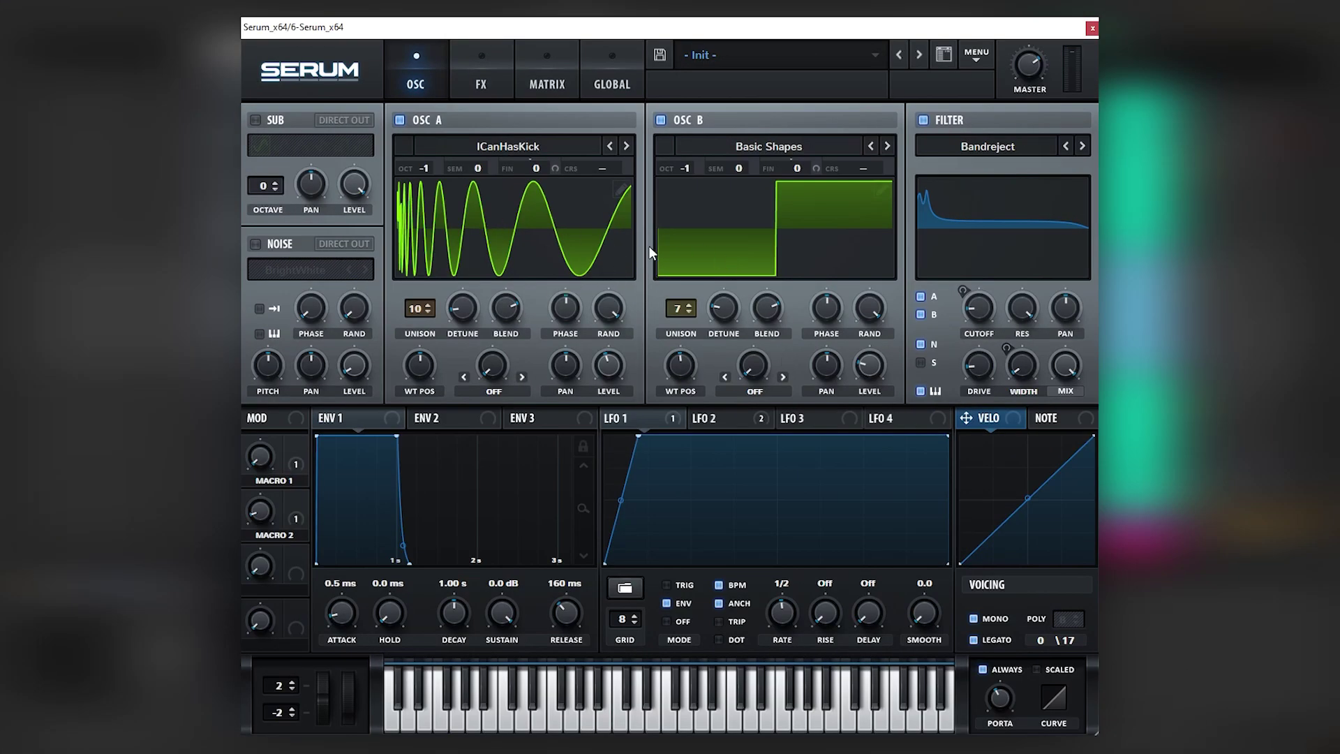
# Check the second patch's effects, then bypass its band-reject filter
pyautogui.click(480, 77)
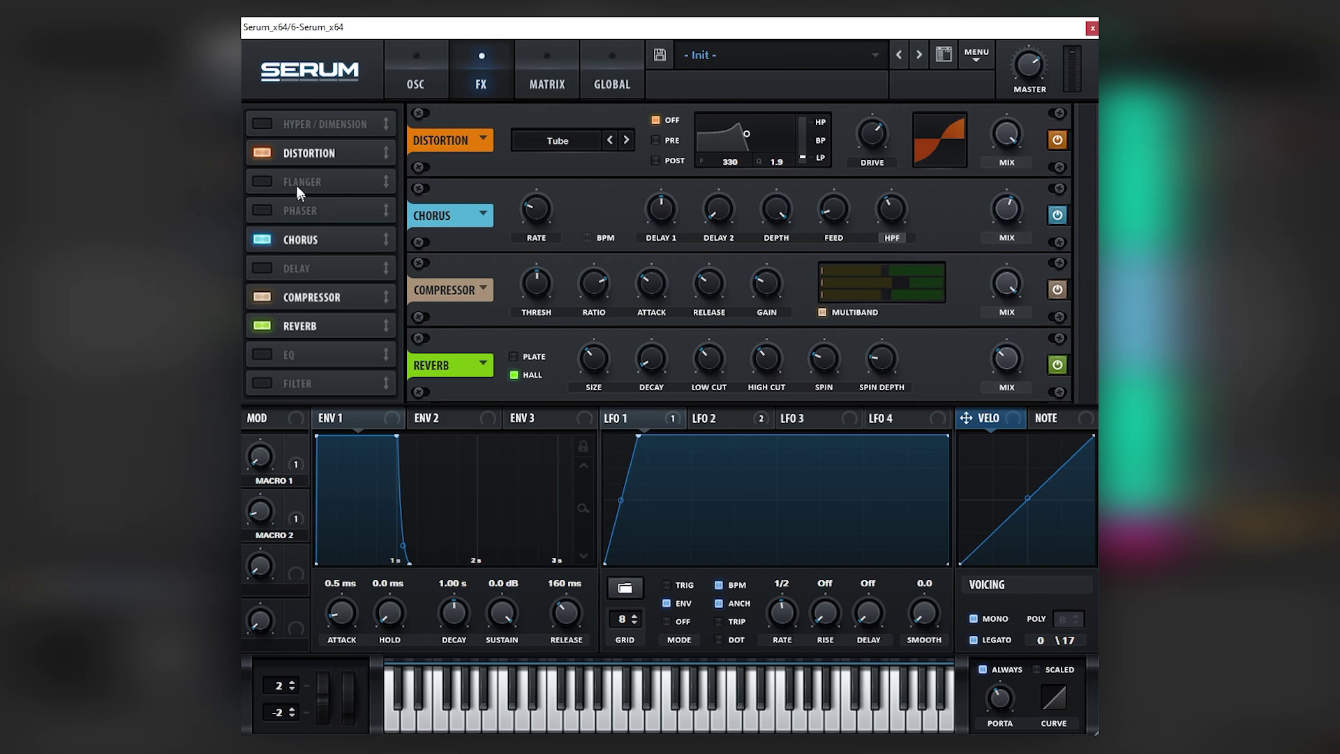
pyautogui.click(431, 80)
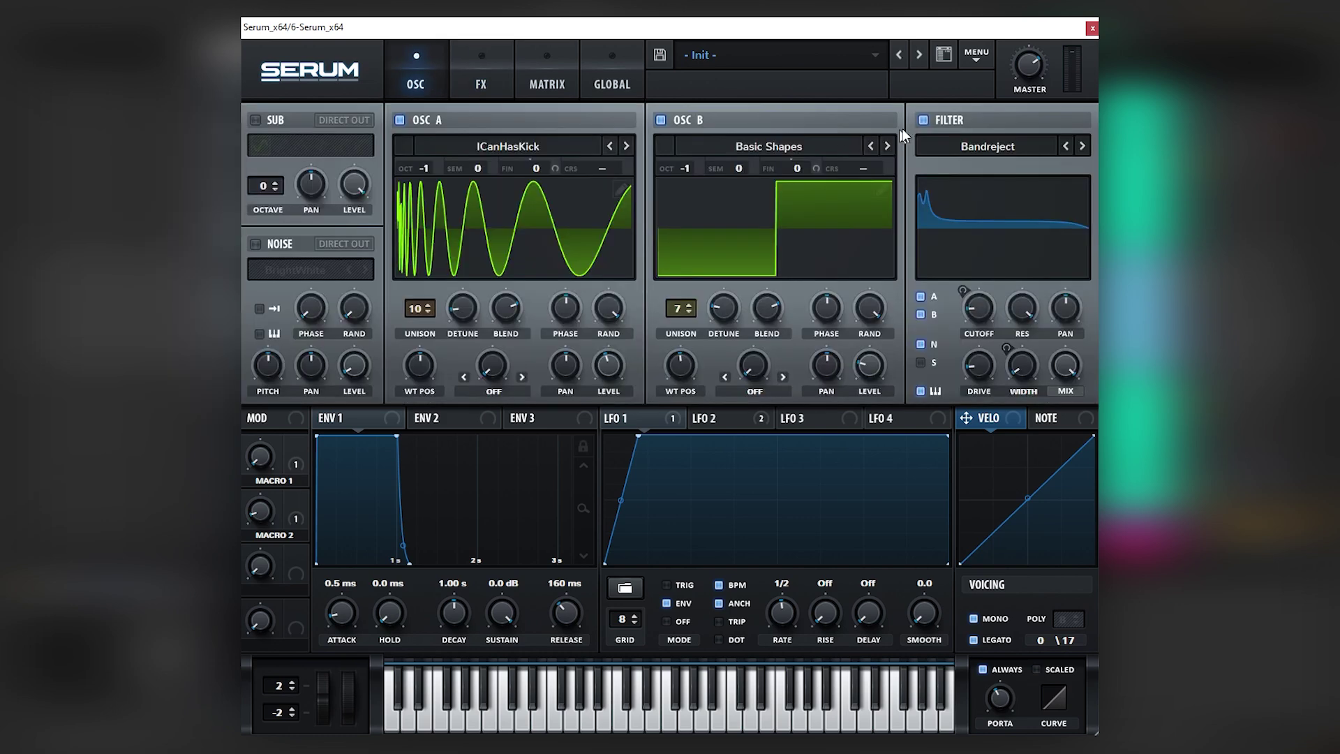
pyautogui.click(922, 121)
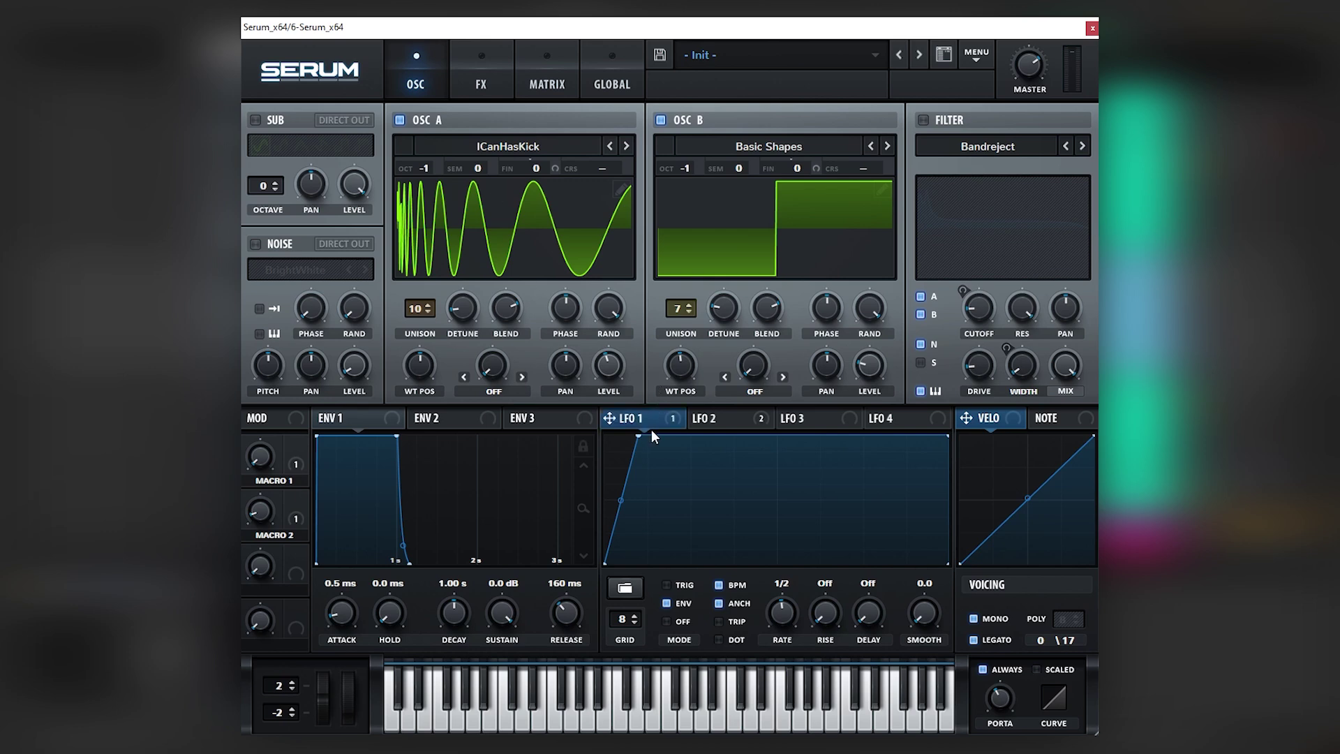
# Bypass and reactivate all LFO 2 destinations, then audition OSC B's octave and wavetable position
pyautogui.rightClick(647, 423)
pyautogui.click(711, 417)
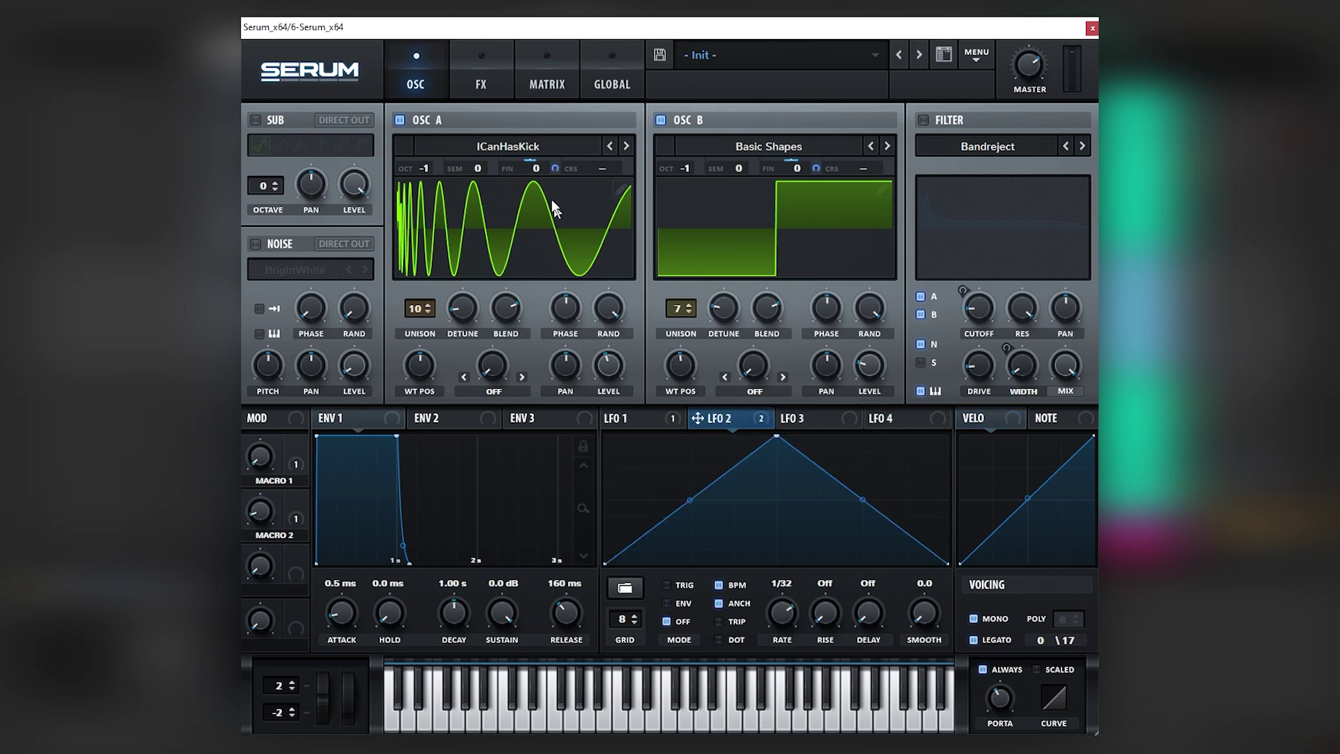
pyautogui.rightClick(748, 417)
pyautogui.click(761, 472)
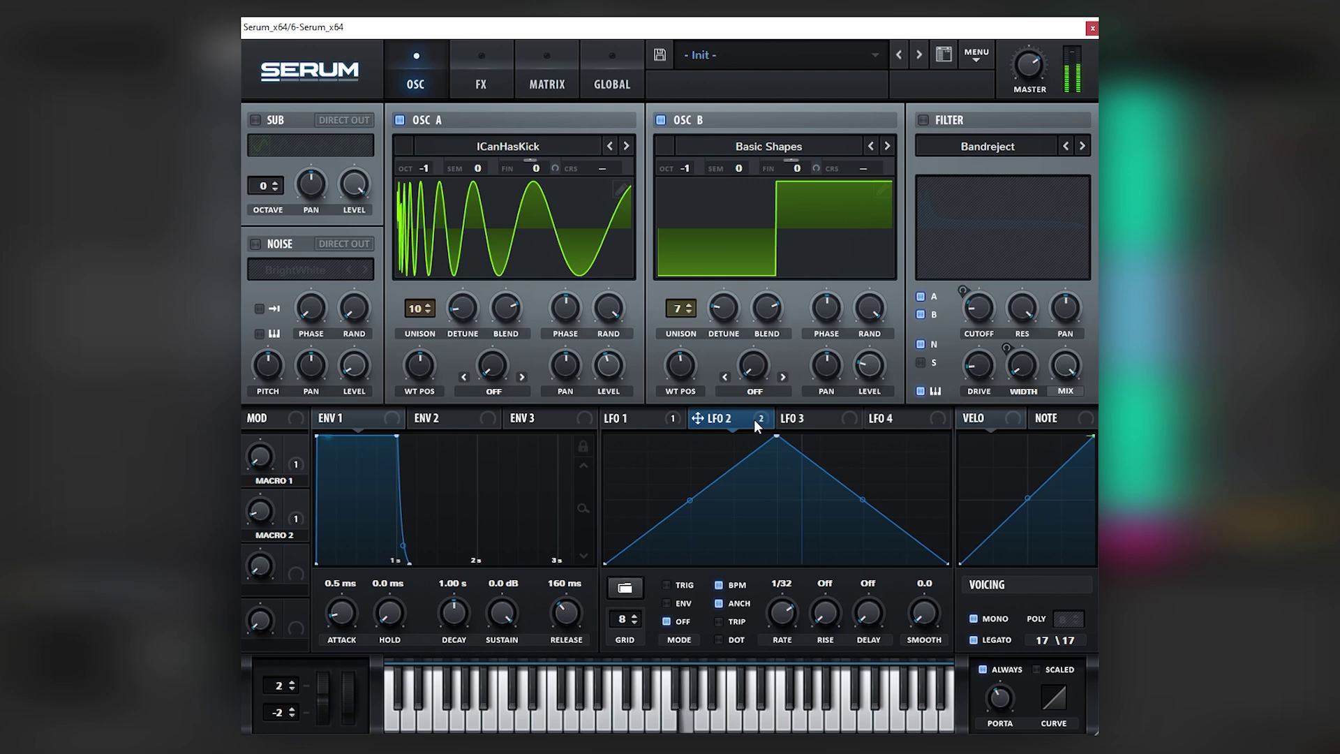
pyautogui.rightClick(756, 424)
pyautogui.click(771, 473)
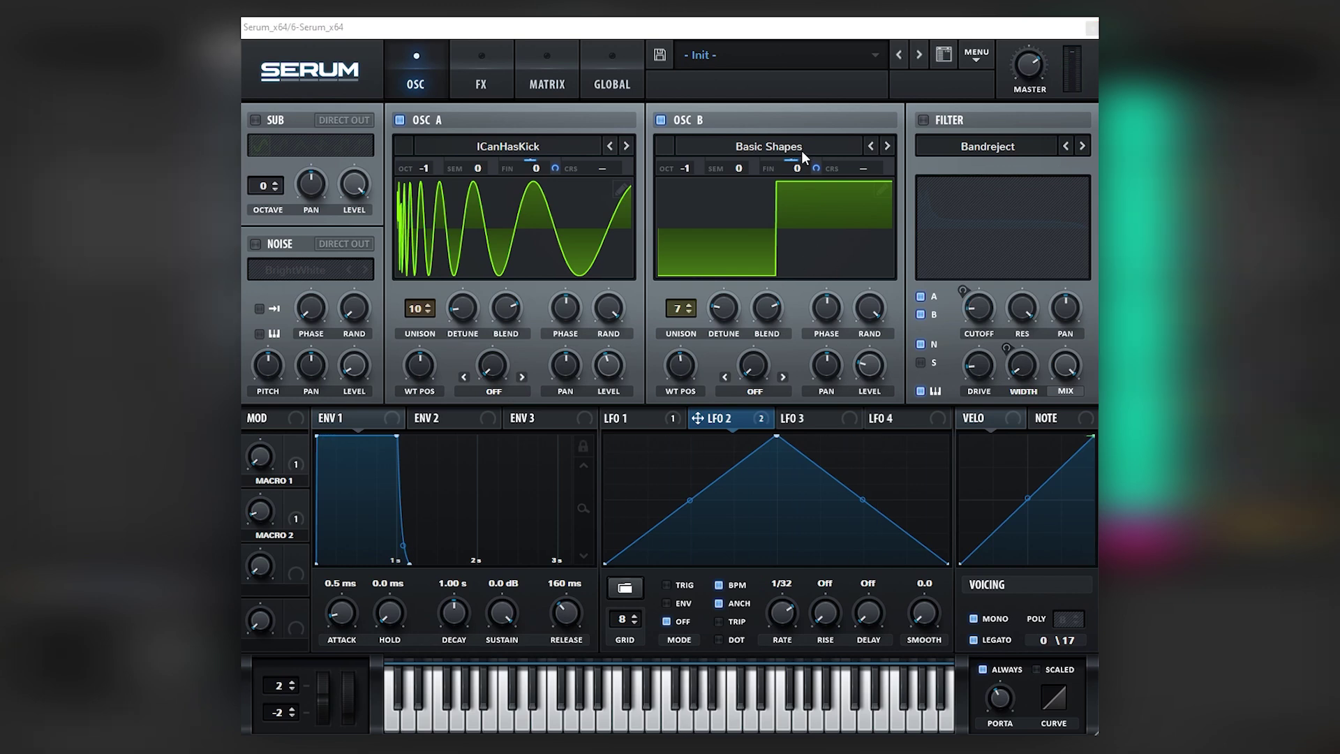
pyautogui.click(664, 421)
pyautogui.moveTo(668, 165)
pyautogui.mouseDown()
pyautogui.moveTo(674, 147)
pyautogui.moveTo(677, 187)
pyautogui.mouseUp()
pyautogui.moveTo(680, 364)
pyautogui.mouseDown()
pyautogui.moveTo(680, 382)
pyautogui.moveTo(684, 356)
pyautogui.mouseUp()
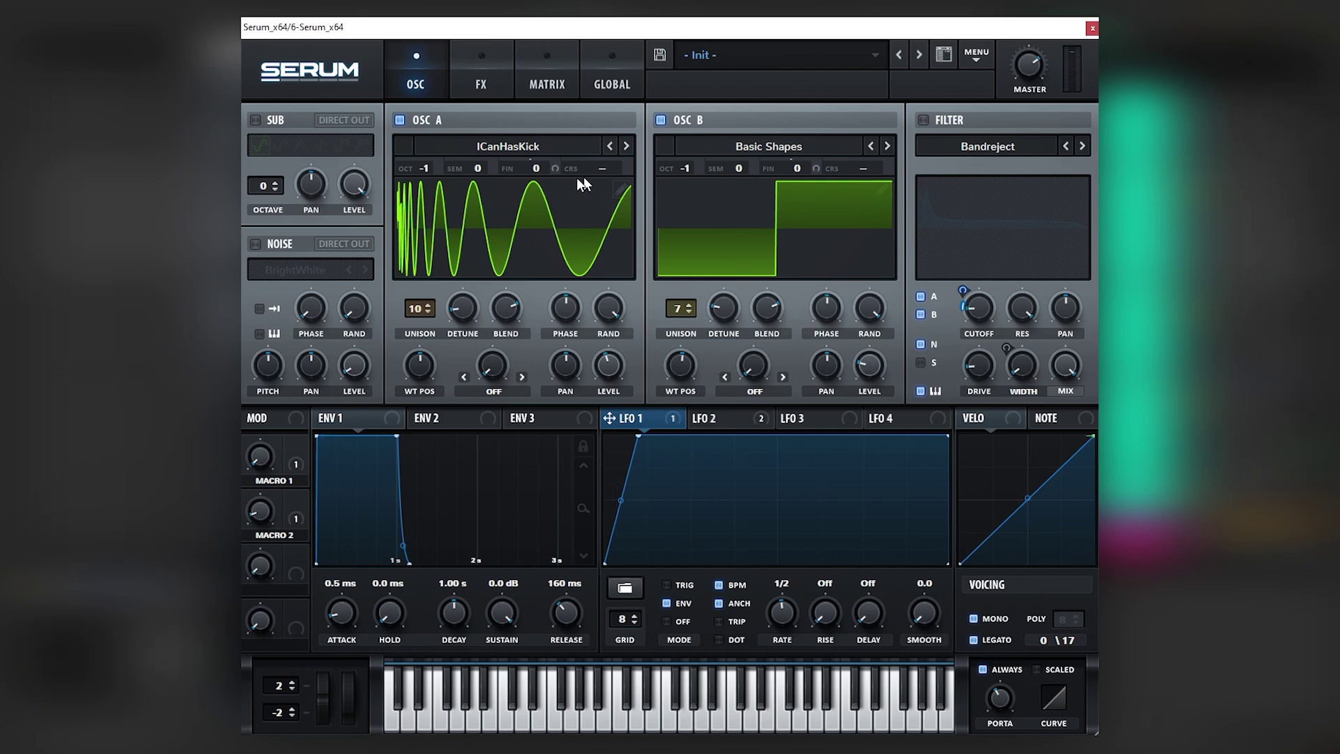
# Re-enable the Bandreject filter, set cutoff to 412 Hz and reshape LFO 1's peak and top line
pyautogui.click(948, 118)
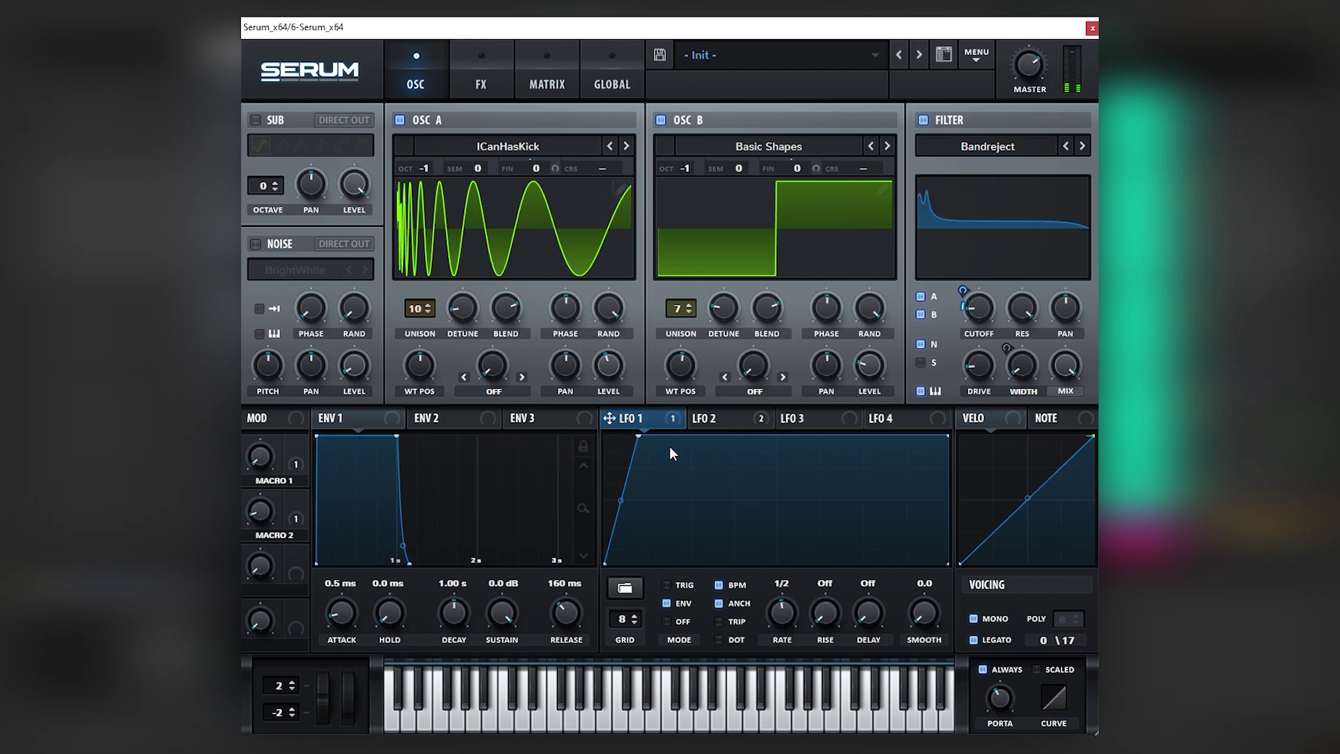
pyautogui.moveTo(638, 435); pyautogui.dragTo(620, 374)
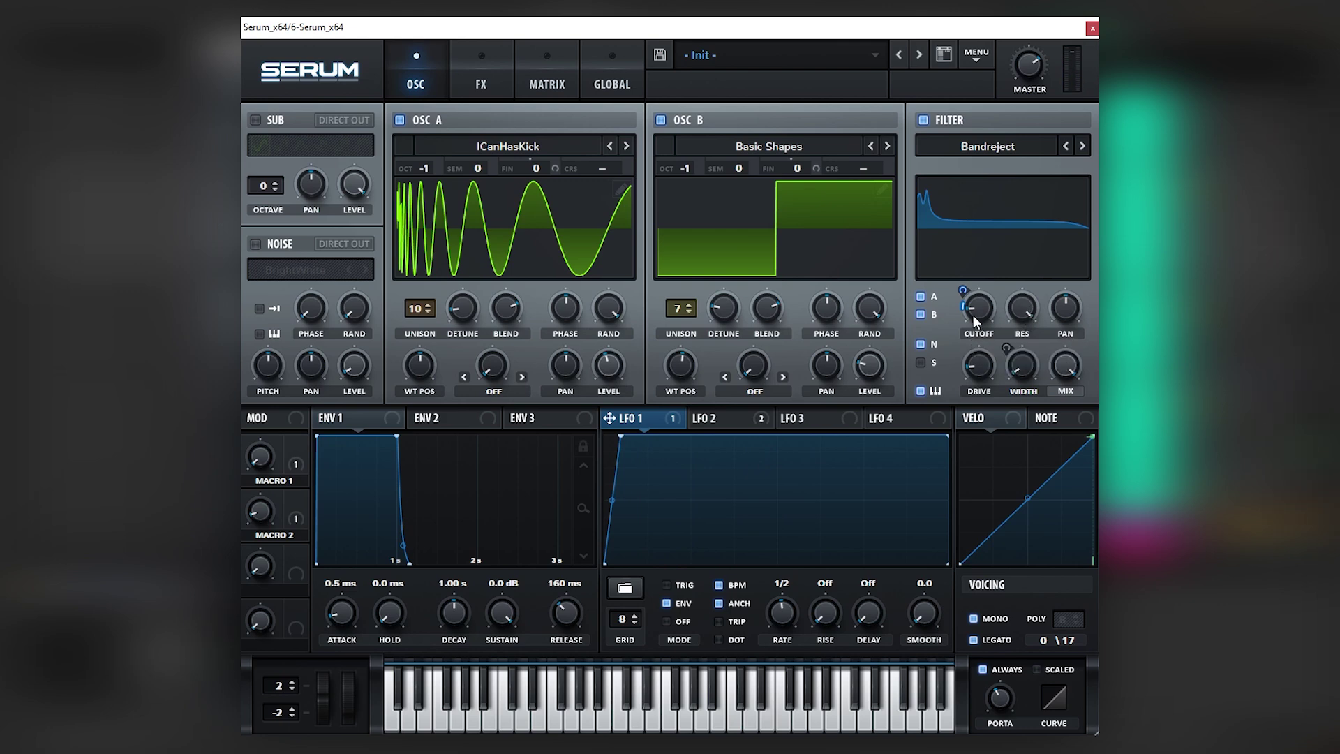
pyautogui.moveTo(981, 309)
pyautogui.mouseDown()
pyautogui.moveTo(982, 328)
pyautogui.moveTo(981, 315)
pyautogui.mouseUp()
pyautogui.moveTo(752, 435); pyautogui.dragTo(752, 481)
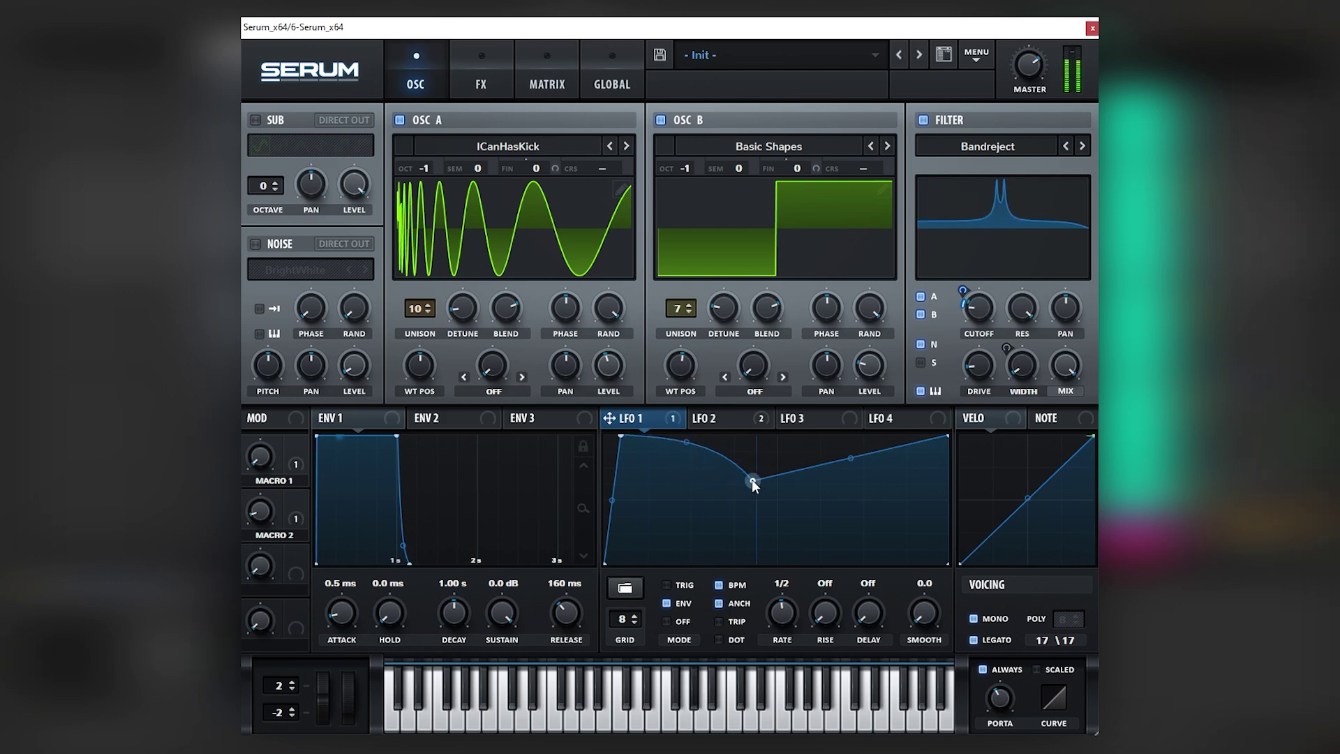
pyautogui.moveTo(752, 479); pyautogui.dragTo(772, 391)
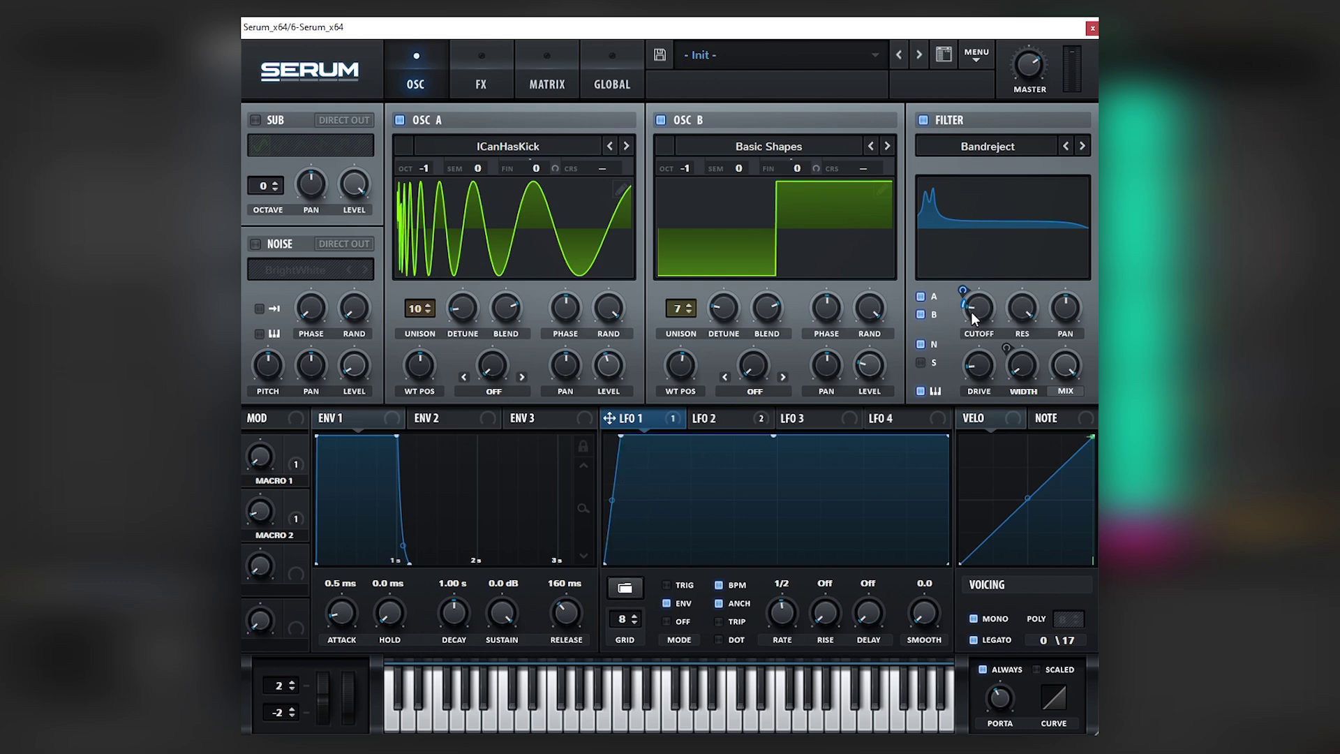
# Move LFO 1's peak point later so the ramp rises more slowly
pyautogui.moveTo(622, 433); pyautogui.dragTo(631, 421)
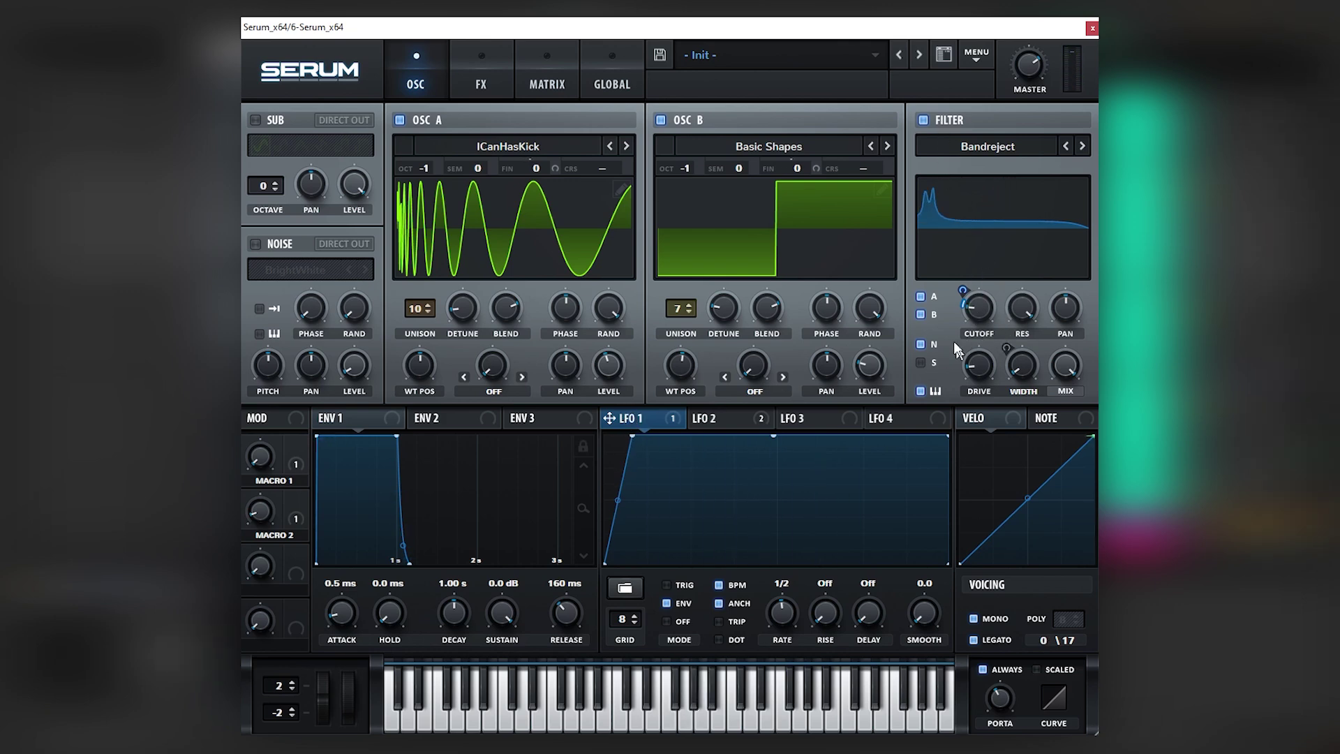
pyautogui.click(481, 84)
pyautogui.click(415, 80)
# Reset oscillators B and A from -1 to octave 0 and raise cutoff to 308 Hz
pyautogui.moveTo(980, 326)
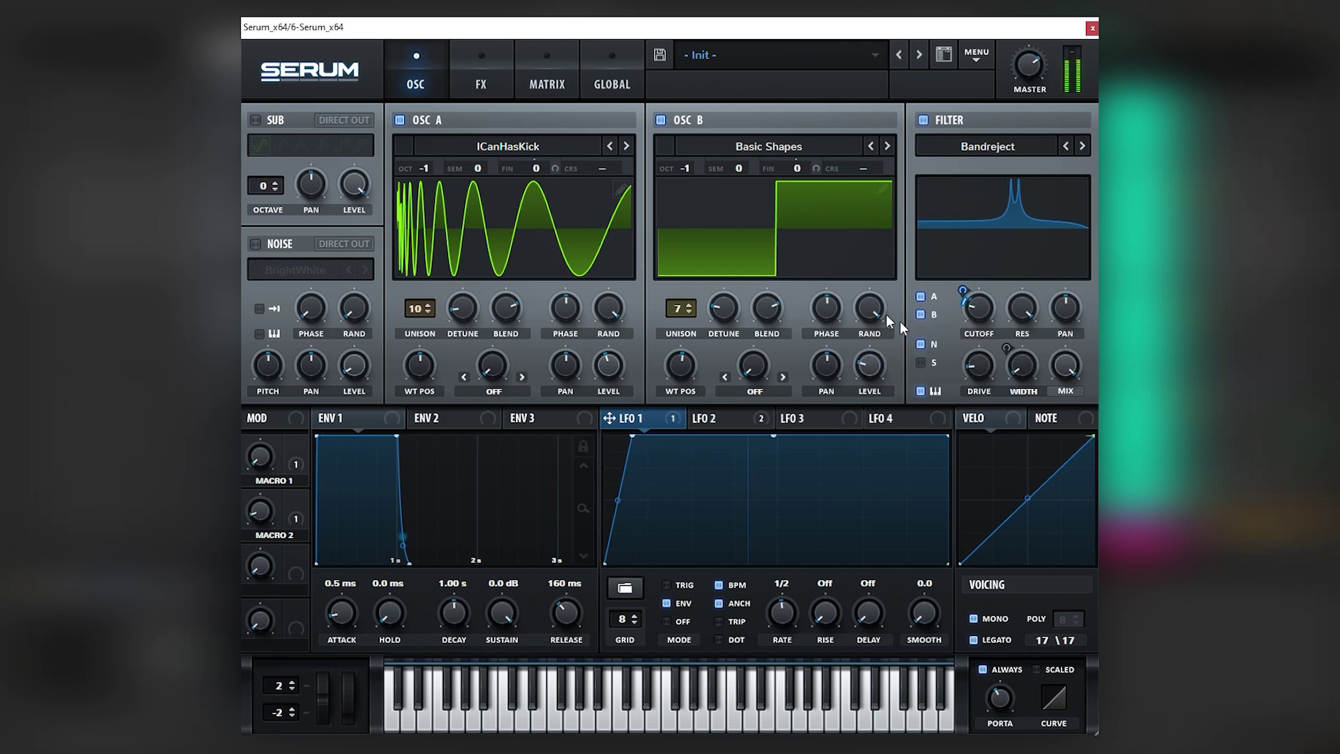
pyautogui.doubleClick(675, 170)
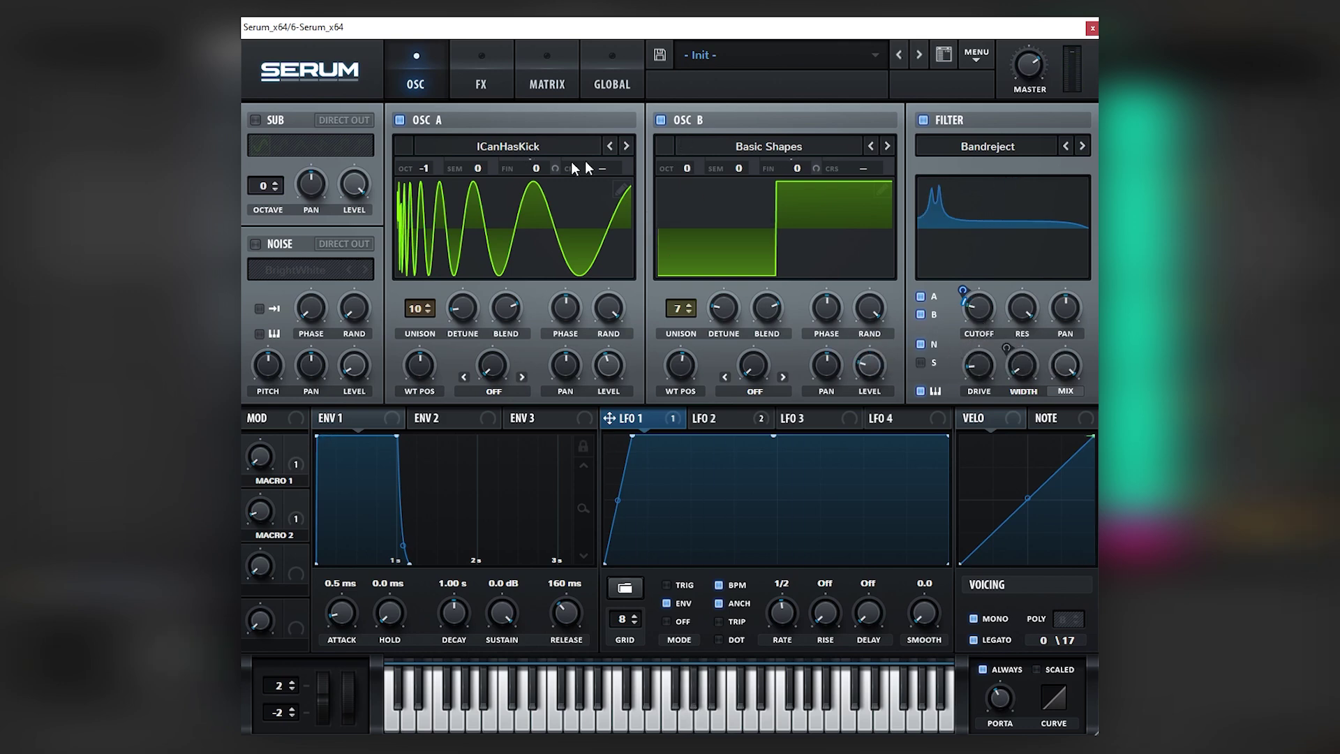
pyautogui.doubleClick(425, 168)
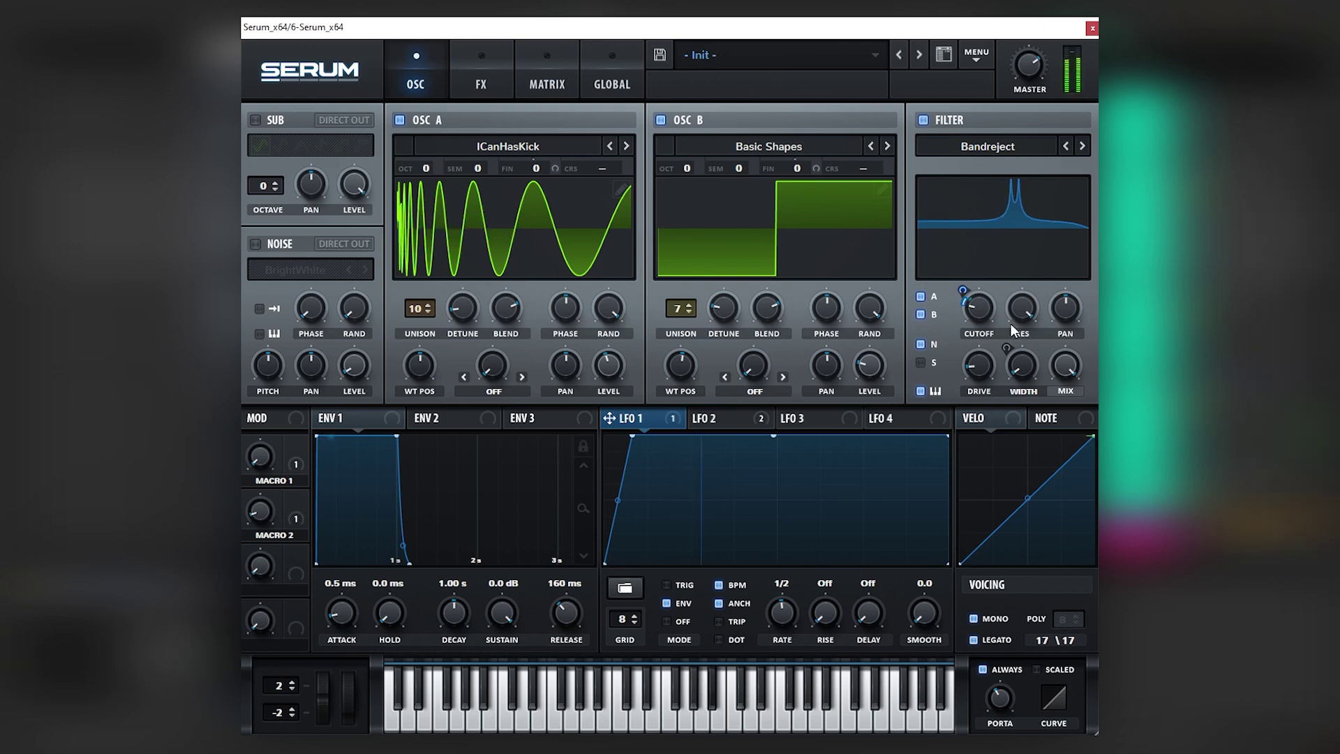
pyautogui.moveTo(990, 322)
pyautogui.moveTo(994, 316); pyautogui.dragTo(993, 311)
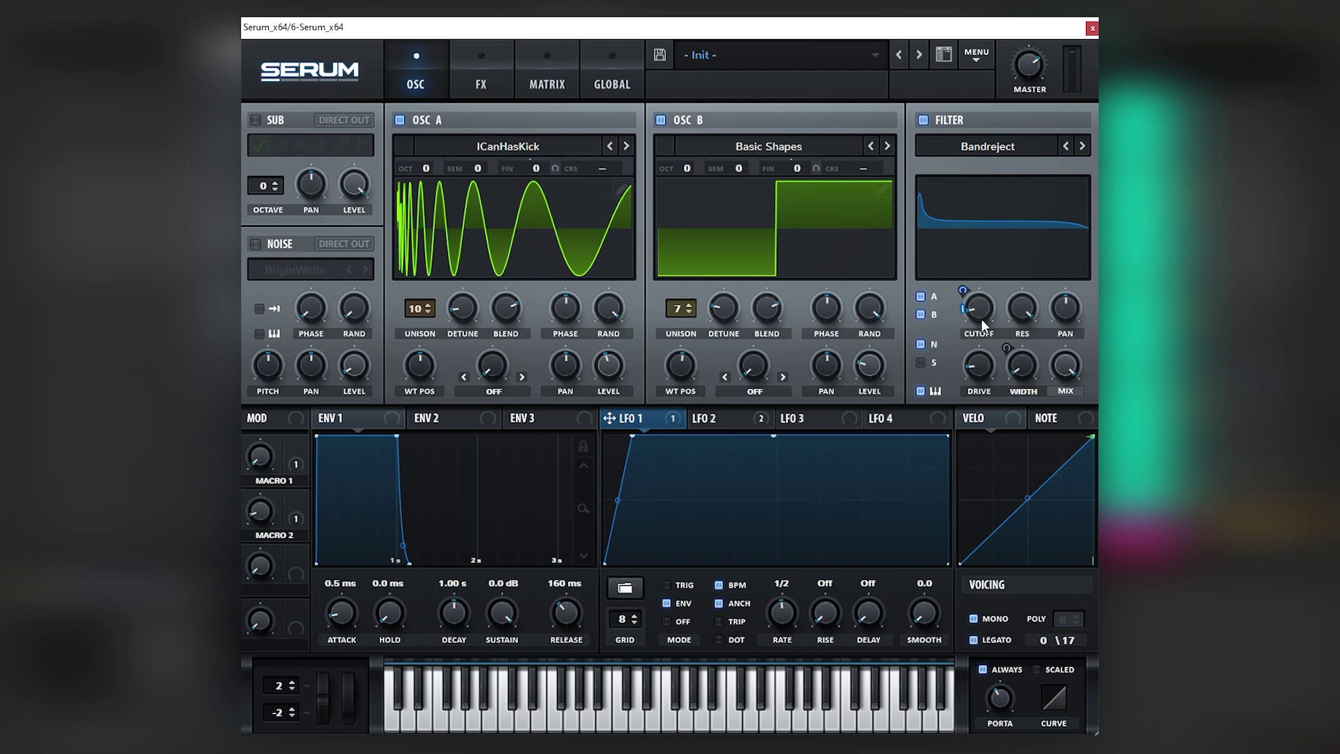